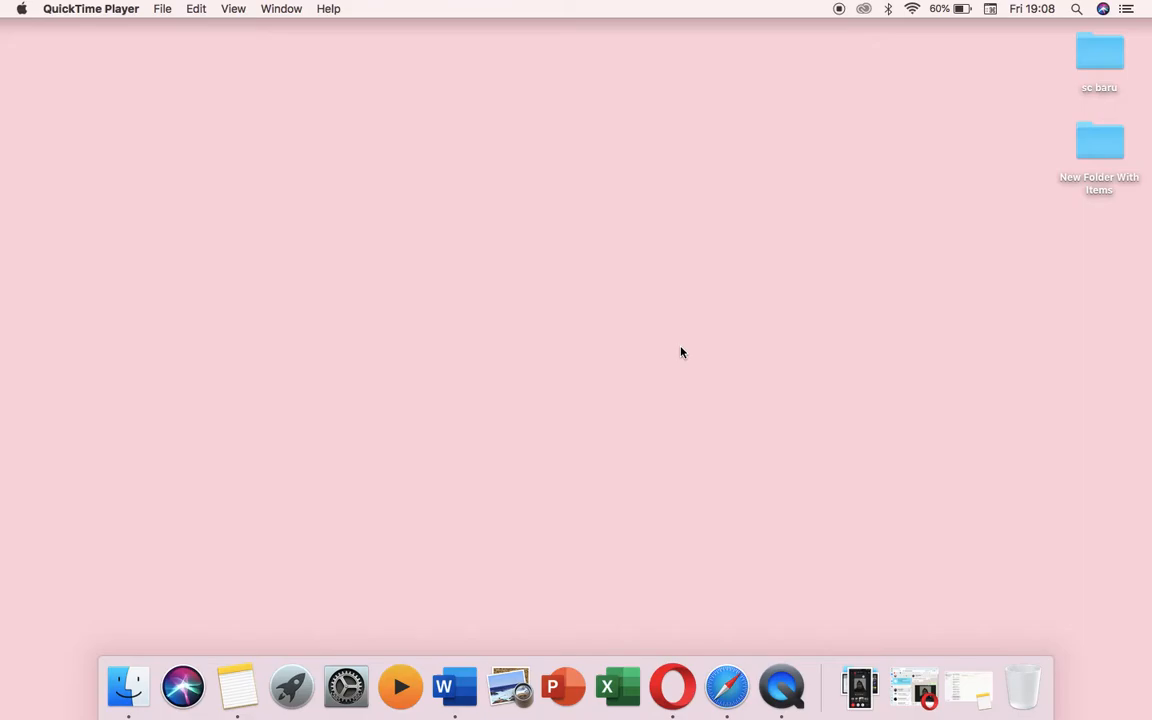
# - Open Safari and search Google for 'google group' from the address bar
pyautogui.click(743, 679)
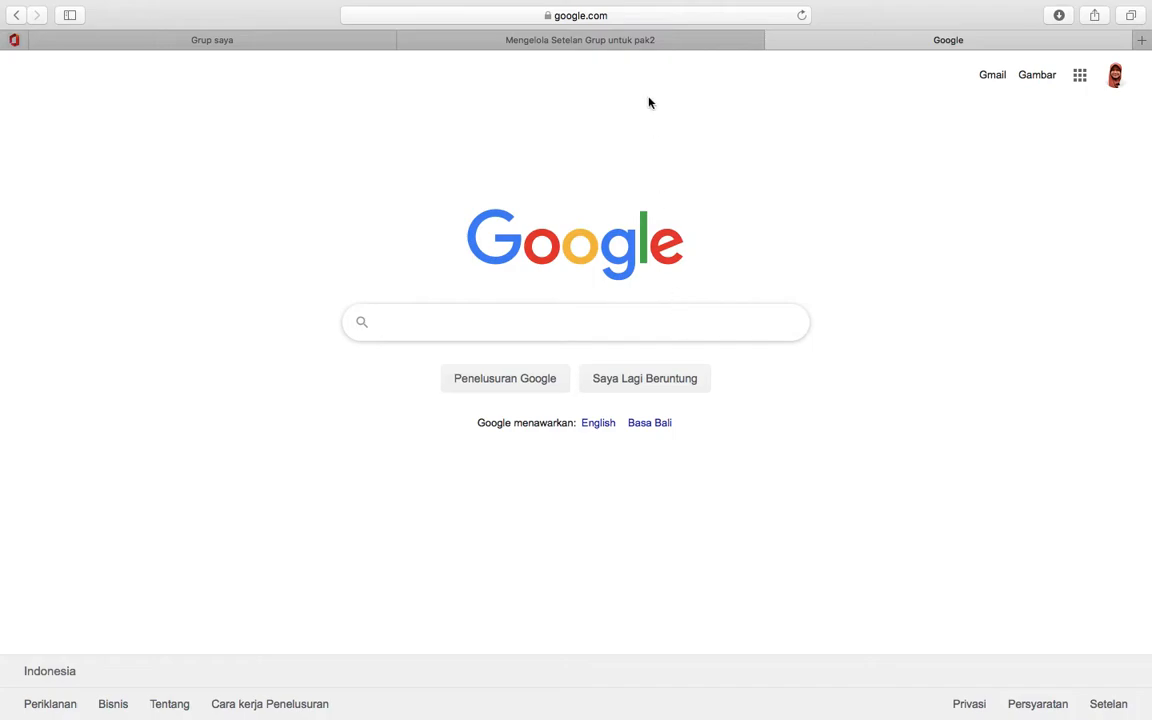
pyautogui.click(647, 16)
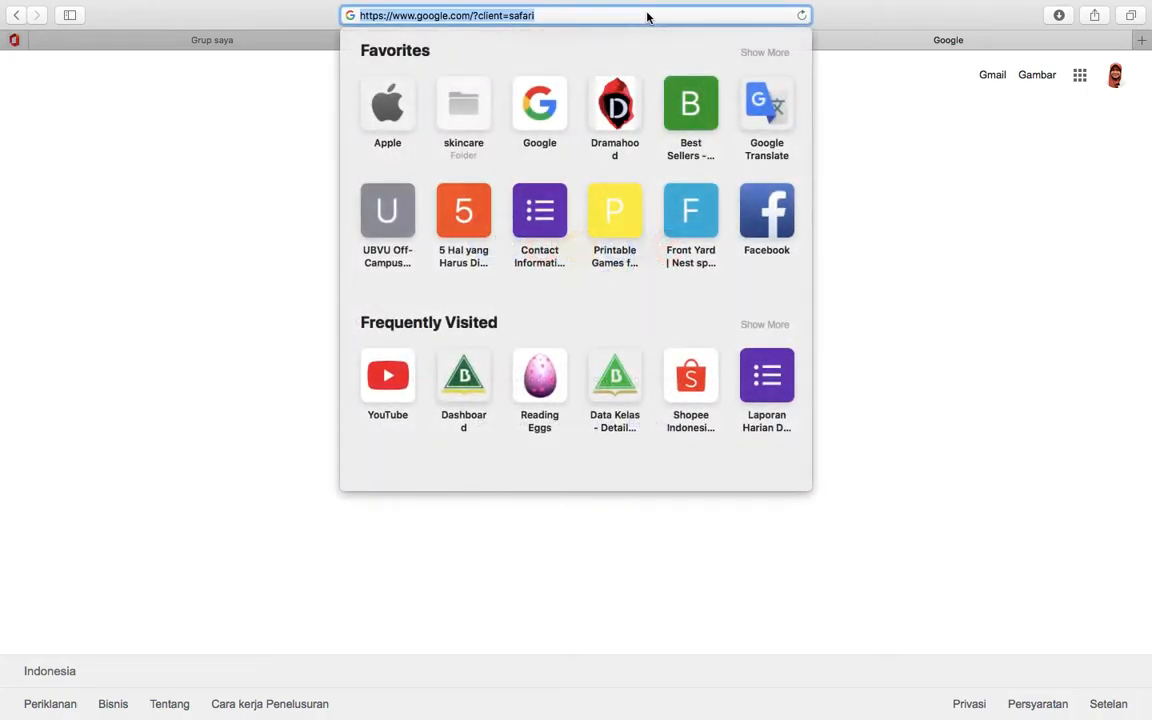
pyautogui.press('BackSpace')
pyautogui.write('google g')
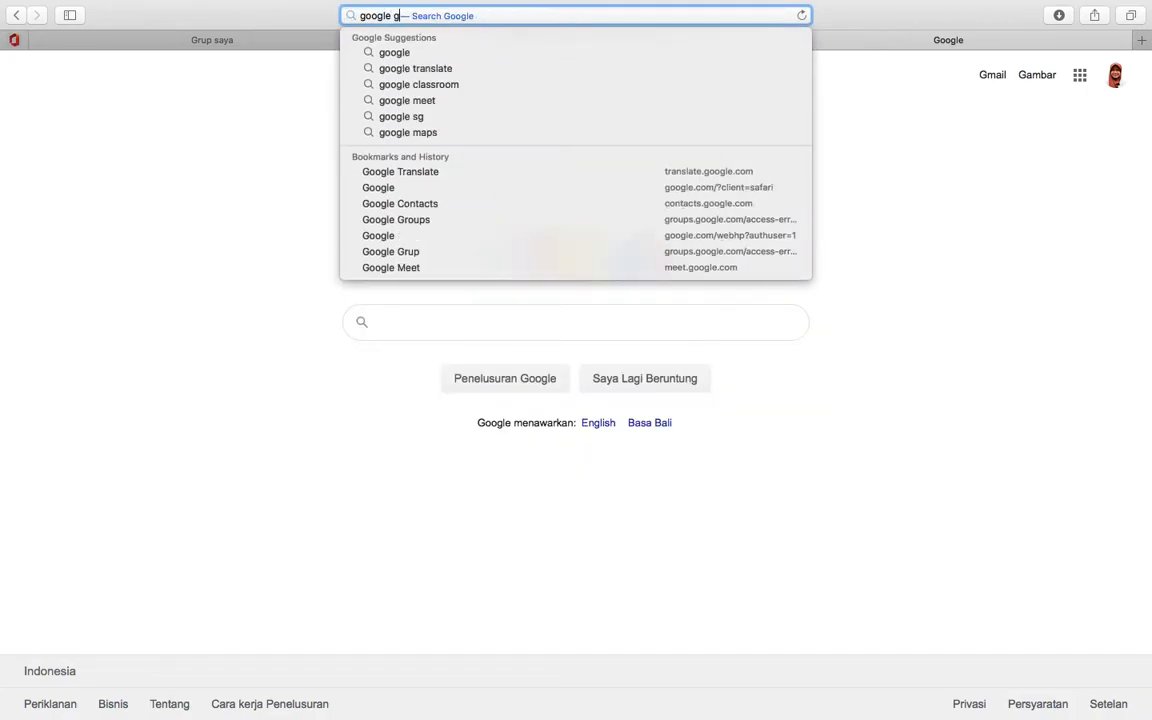
pyautogui.write('roup')
pyautogui.press('Return')
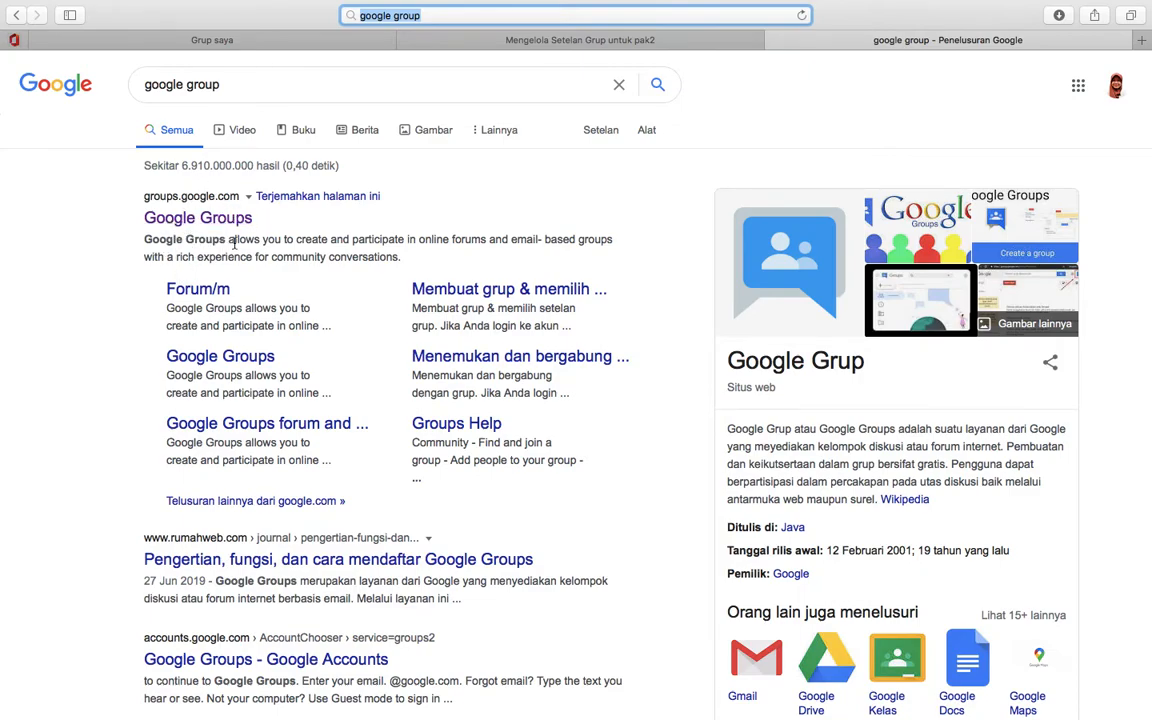
pyautogui.moveTo(428, 7)
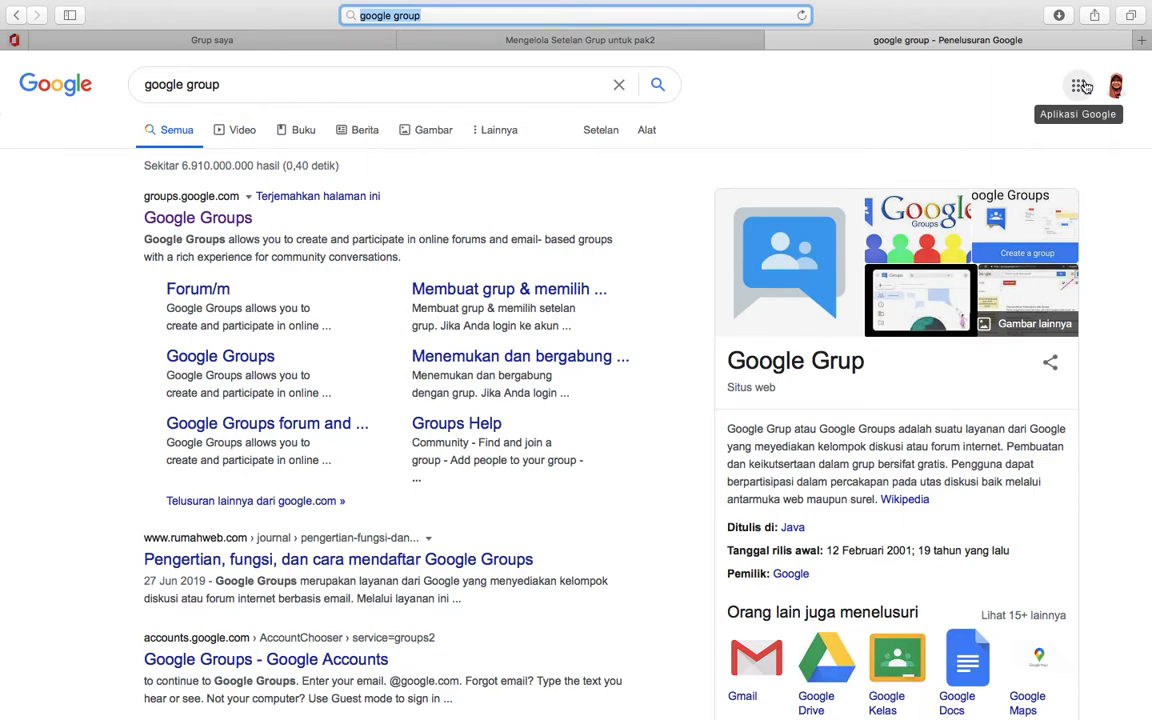
# - Open Google Groups (Grup) from the Google apps grid to list the all and PAK2 groups
pyautogui.click(1082, 86)
pyautogui.scroll(-3, 1000, 296)
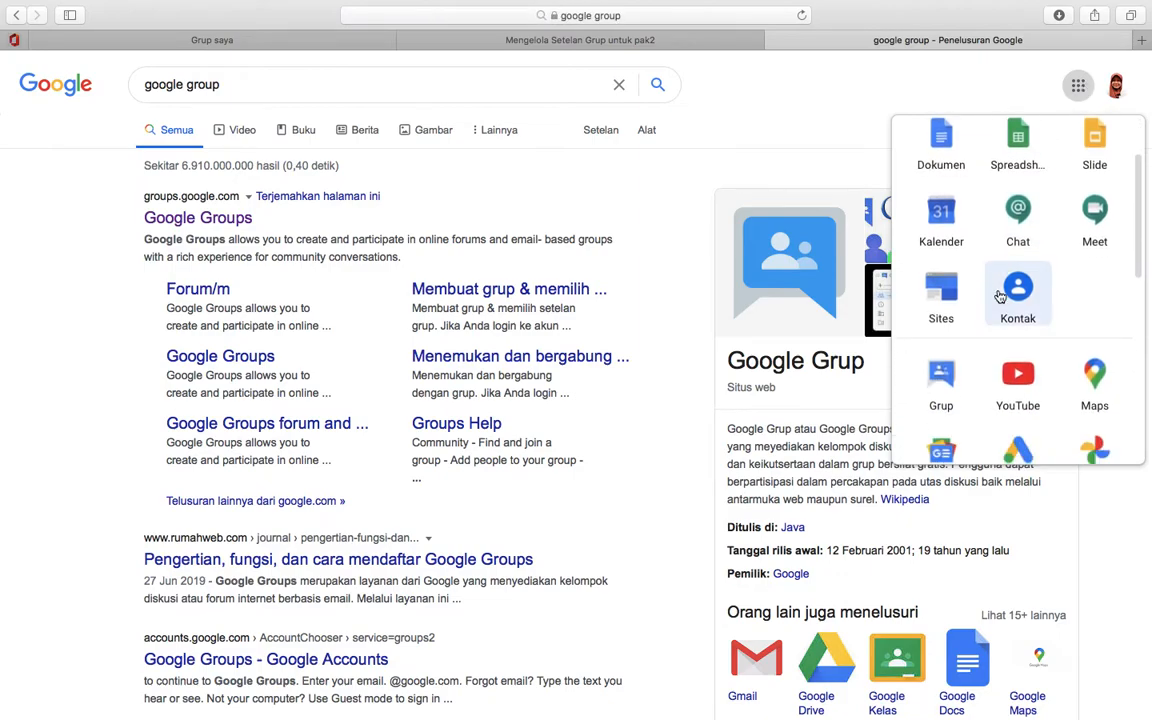
pyautogui.scroll(-1, 1000, 296)
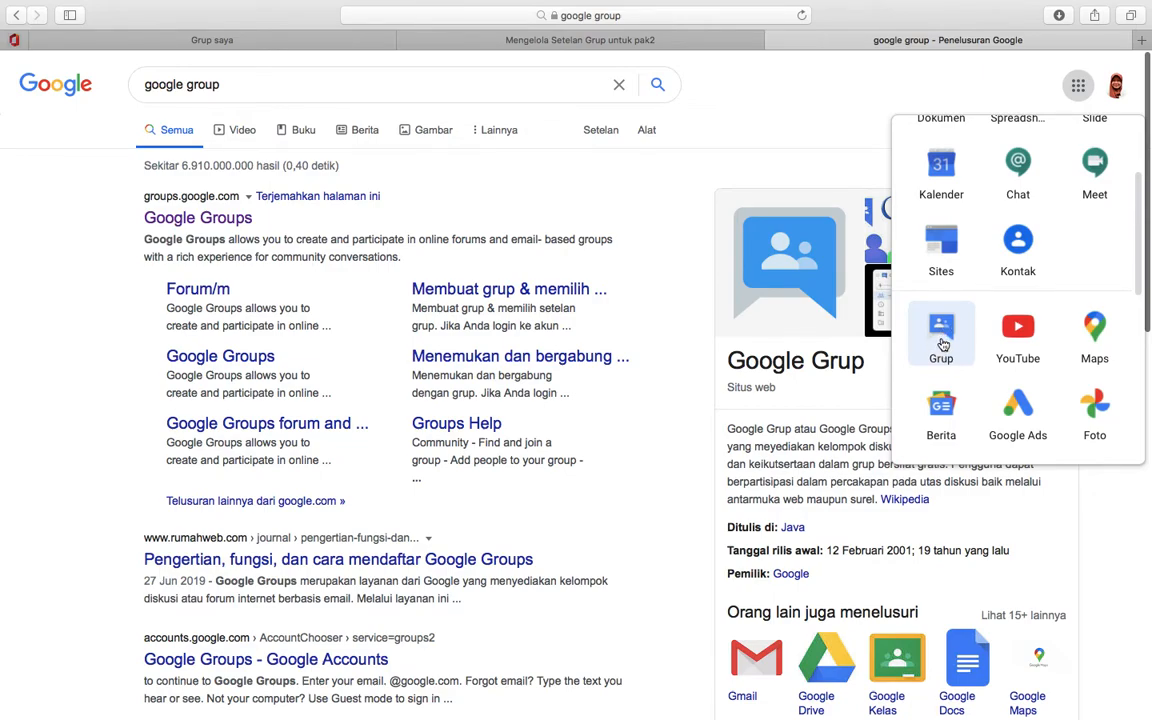
pyautogui.click(942, 344)
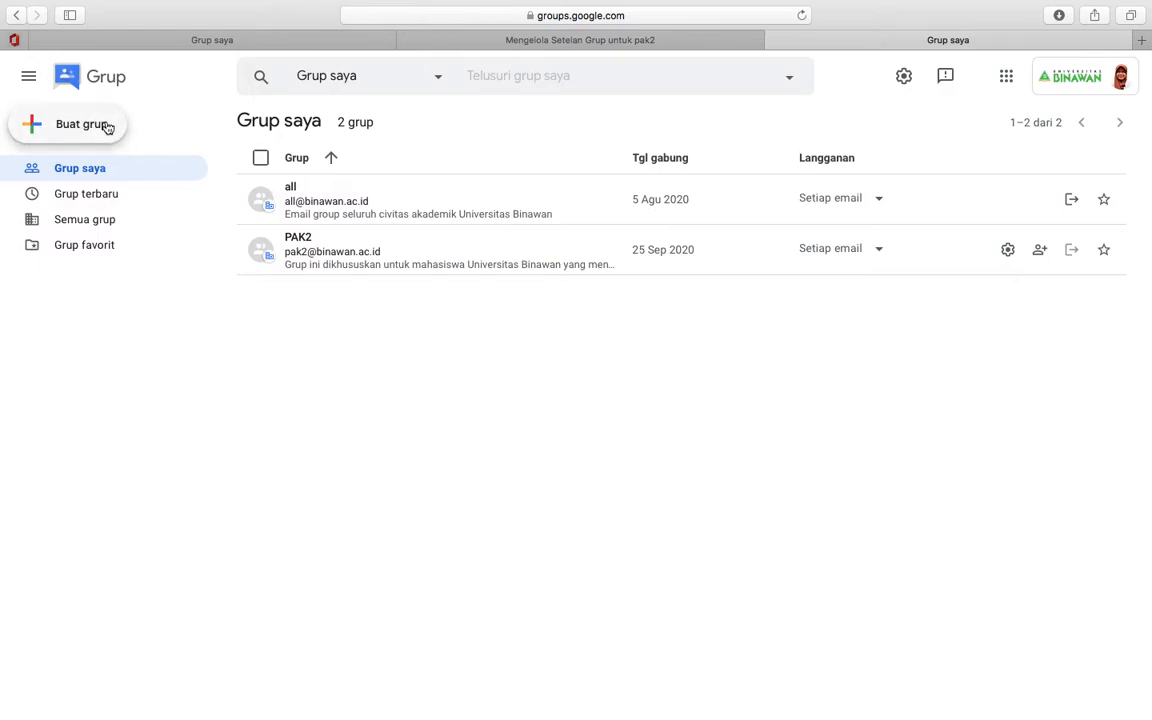
pyautogui.click(90, 125)
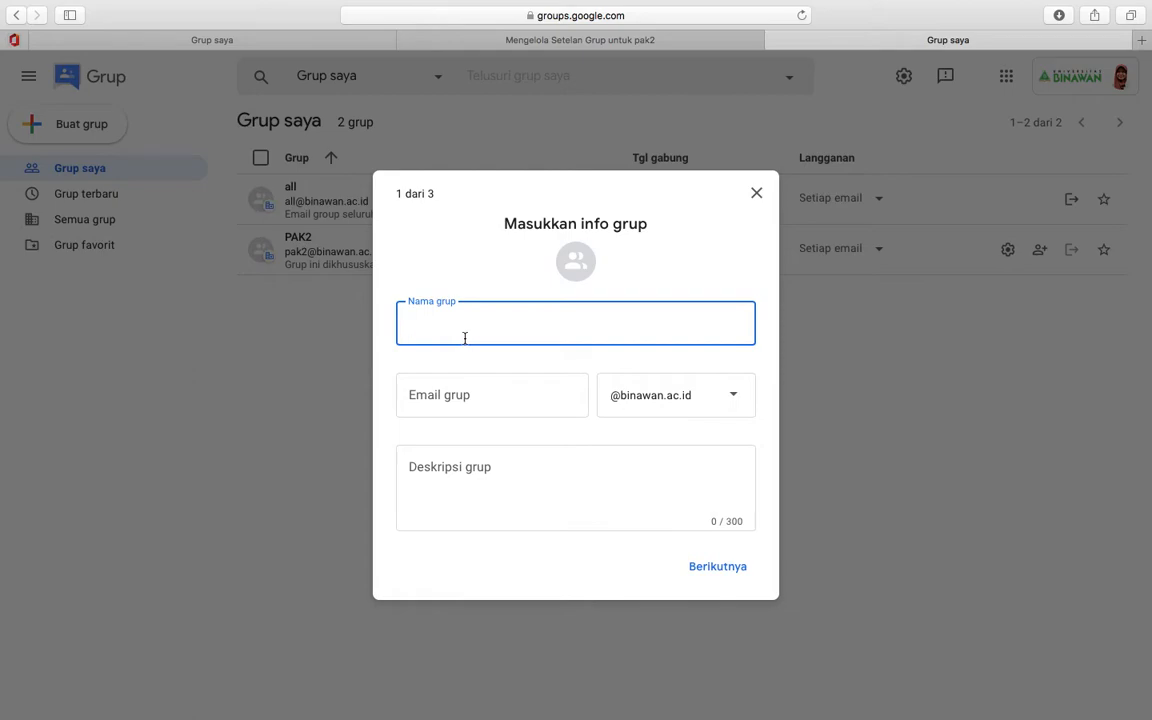
pyautogui.write('Aplikasi Komputer2')
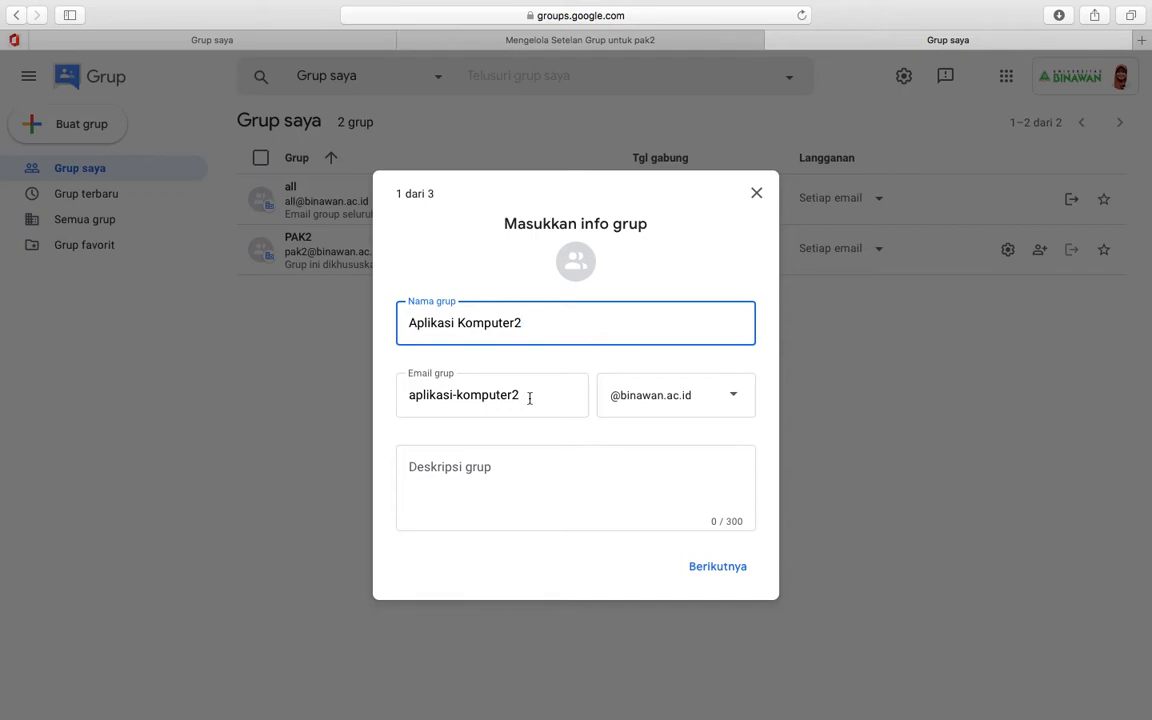
pyautogui.click(530, 398)
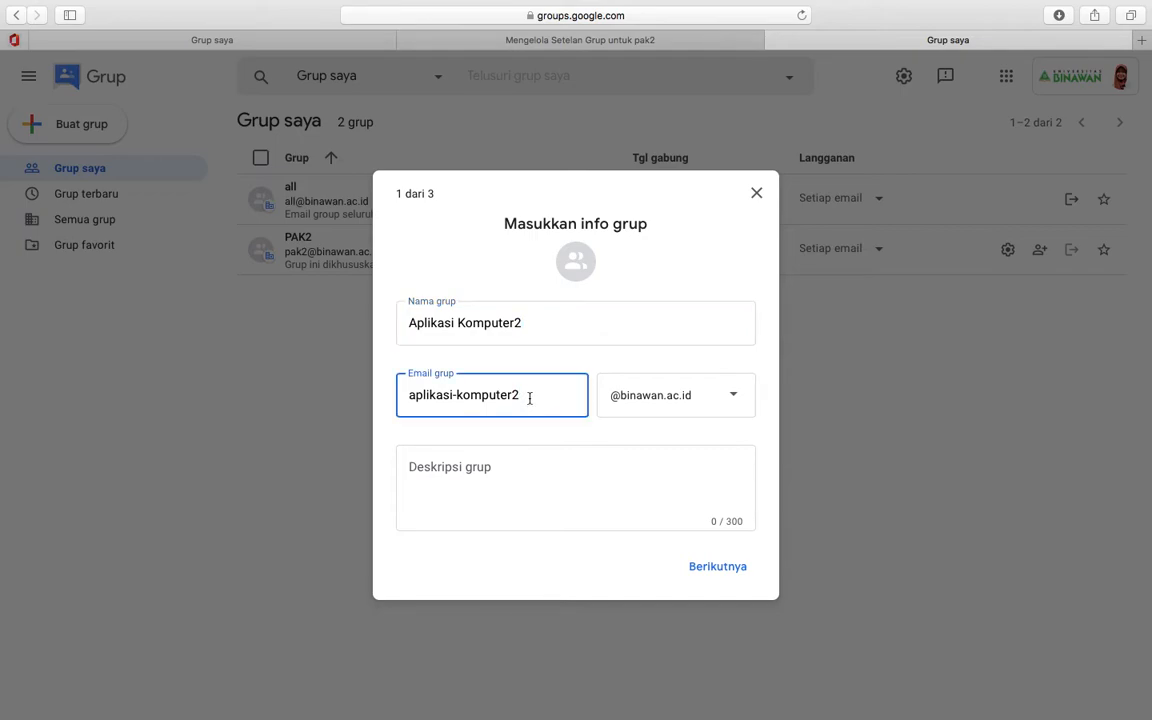
pyautogui.press('super+a')
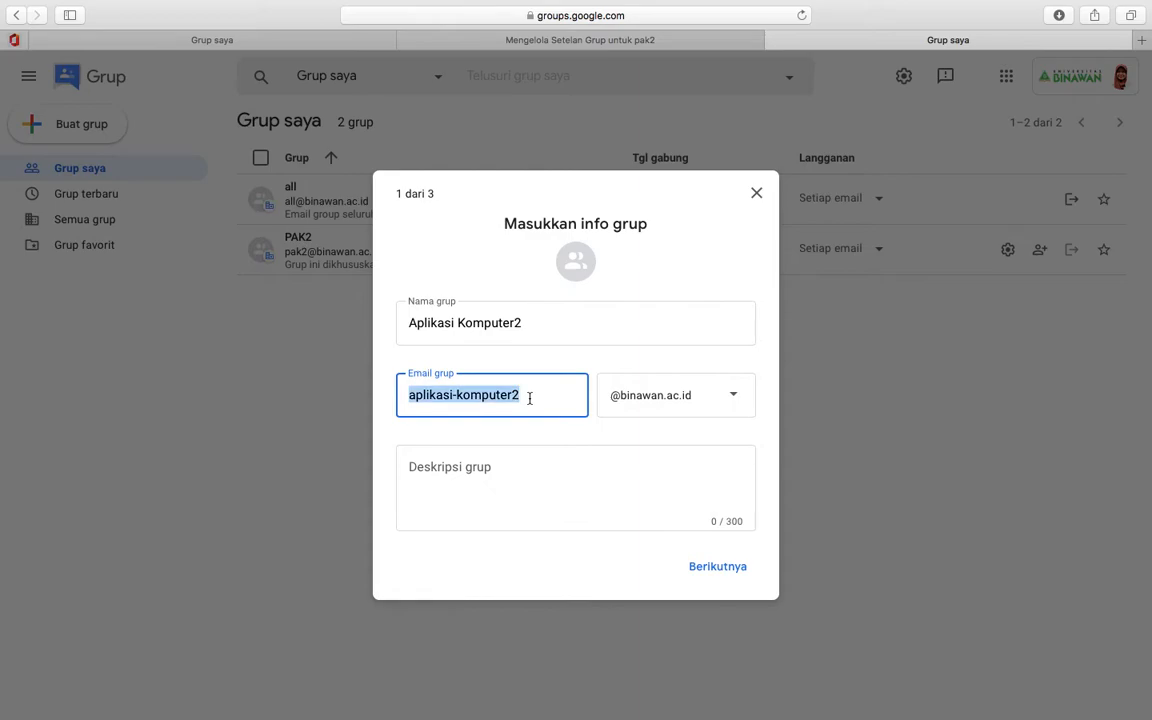
pyautogui.write('PA')
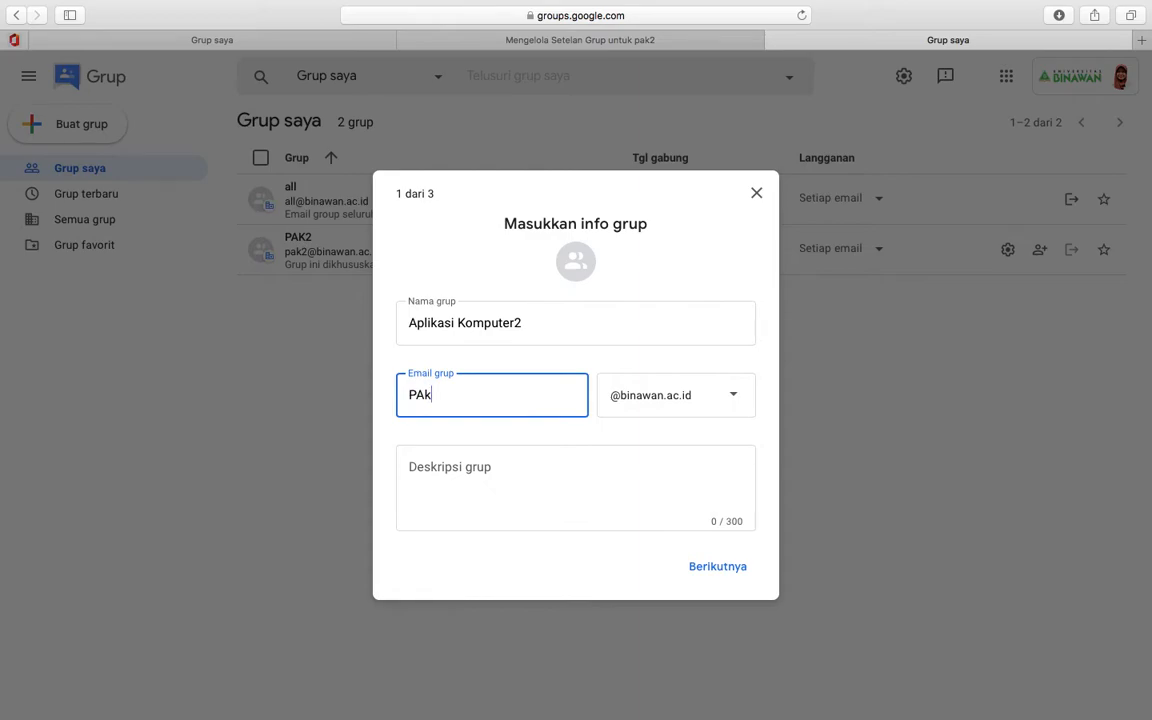
pyautogui.write('K-2')
pyautogui.click(736, 402)
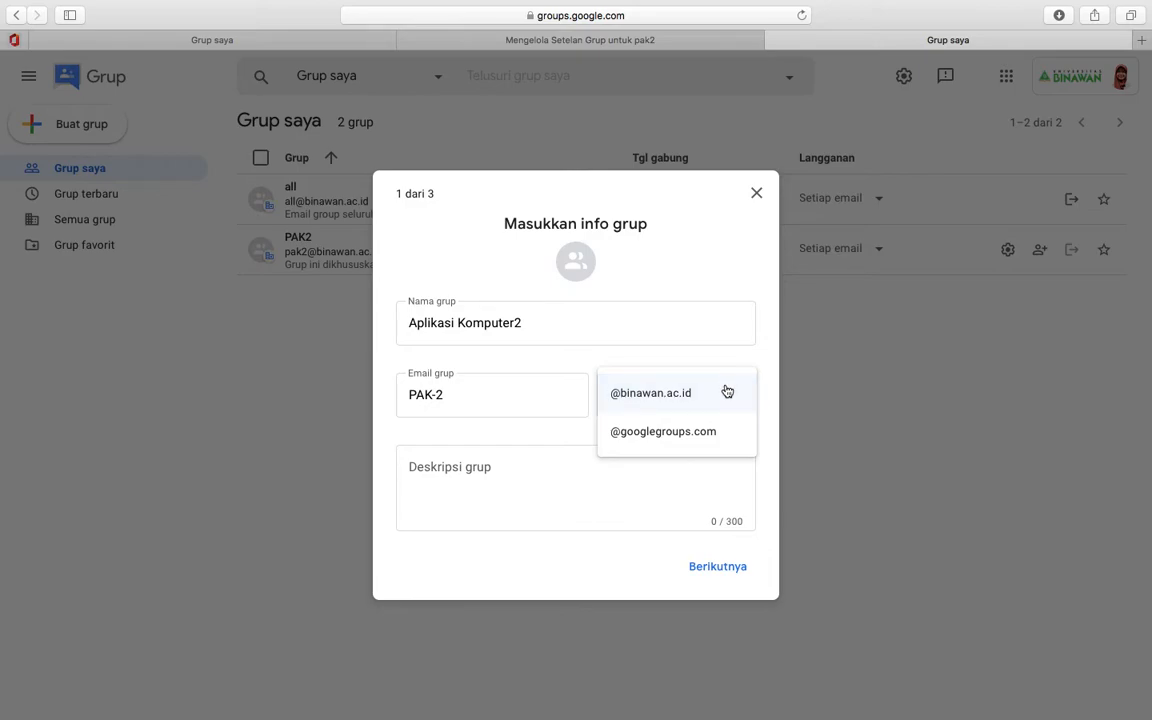
pyautogui.click(727, 391)
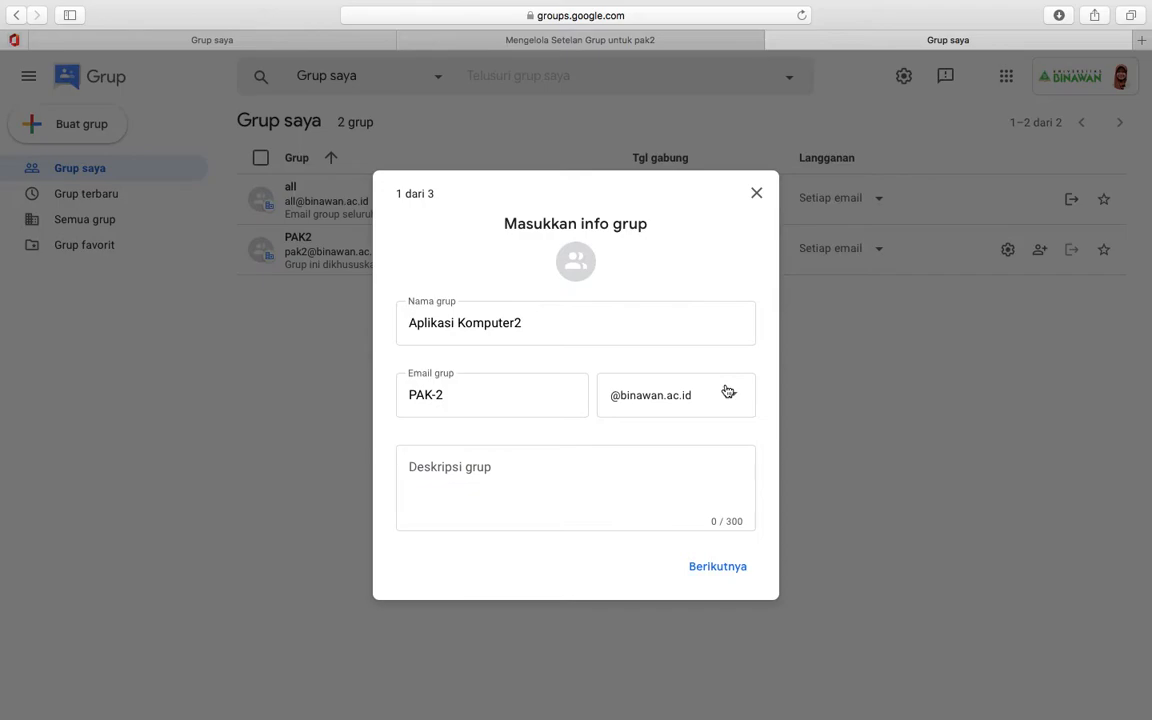
# - Add the description for Pengantar Aplikasi Komputer students and continue to privacy settings
pyautogui.click(488, 464)
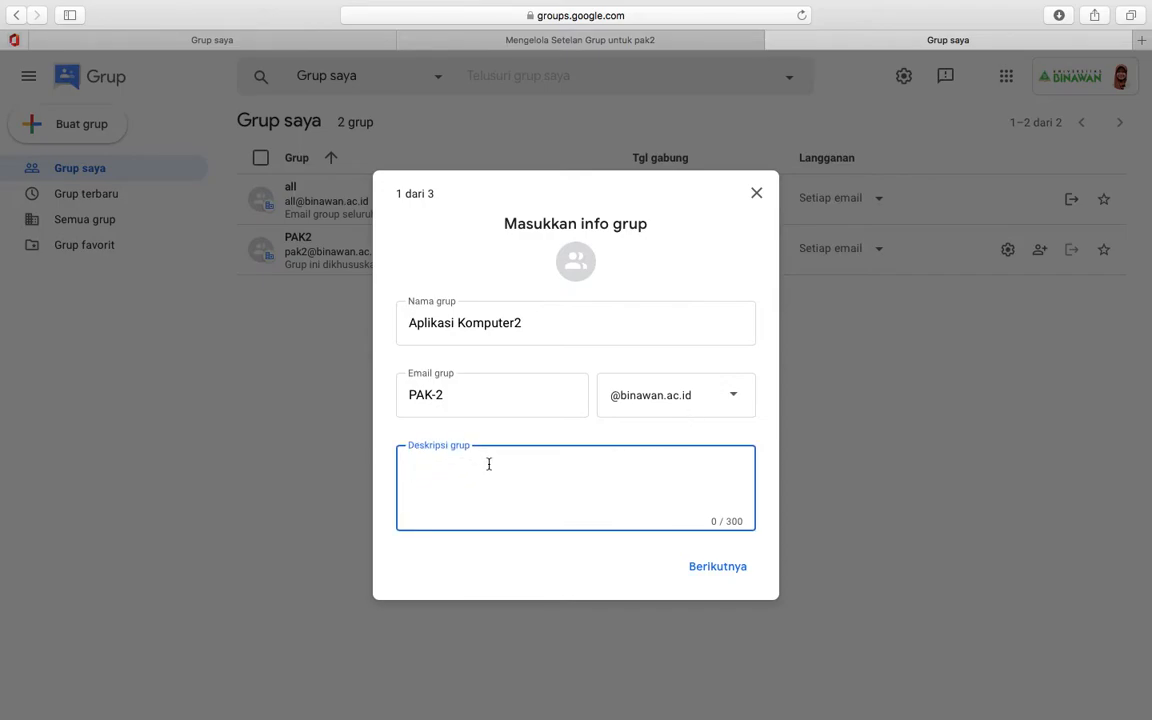
pyautogui.write('Grup ini diperuntukan unt')
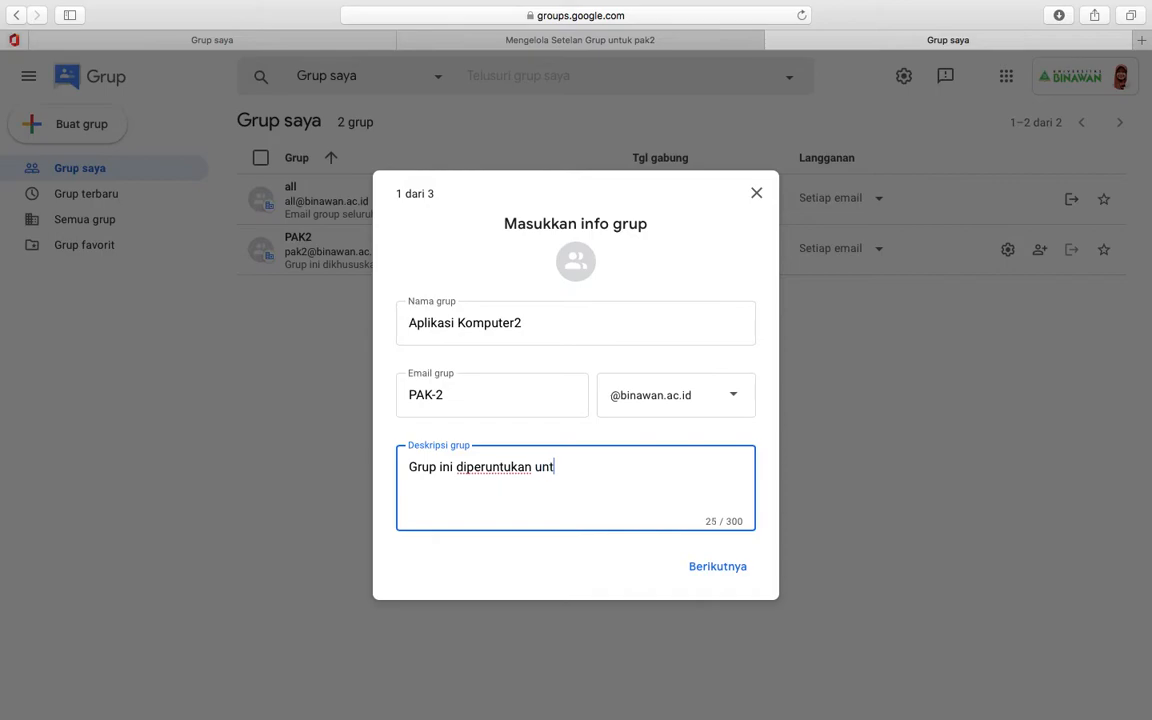
pyautogui.write('uk mahasiswa ')
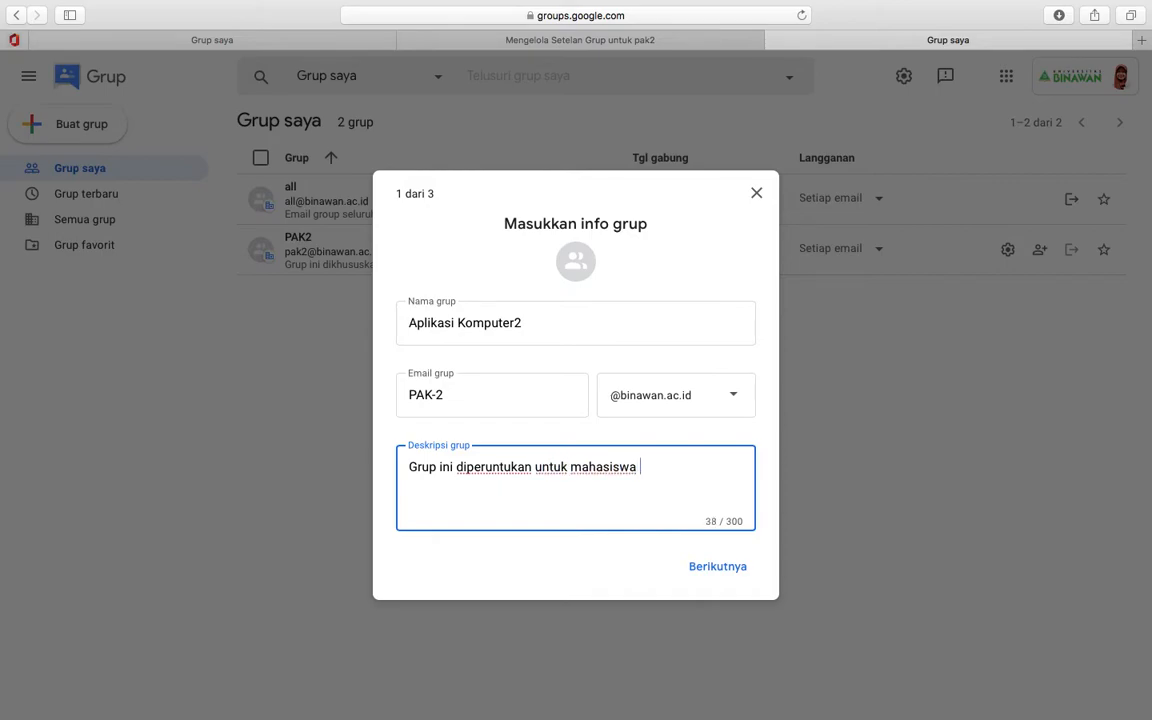
pyautogui.write('yang mengambil')
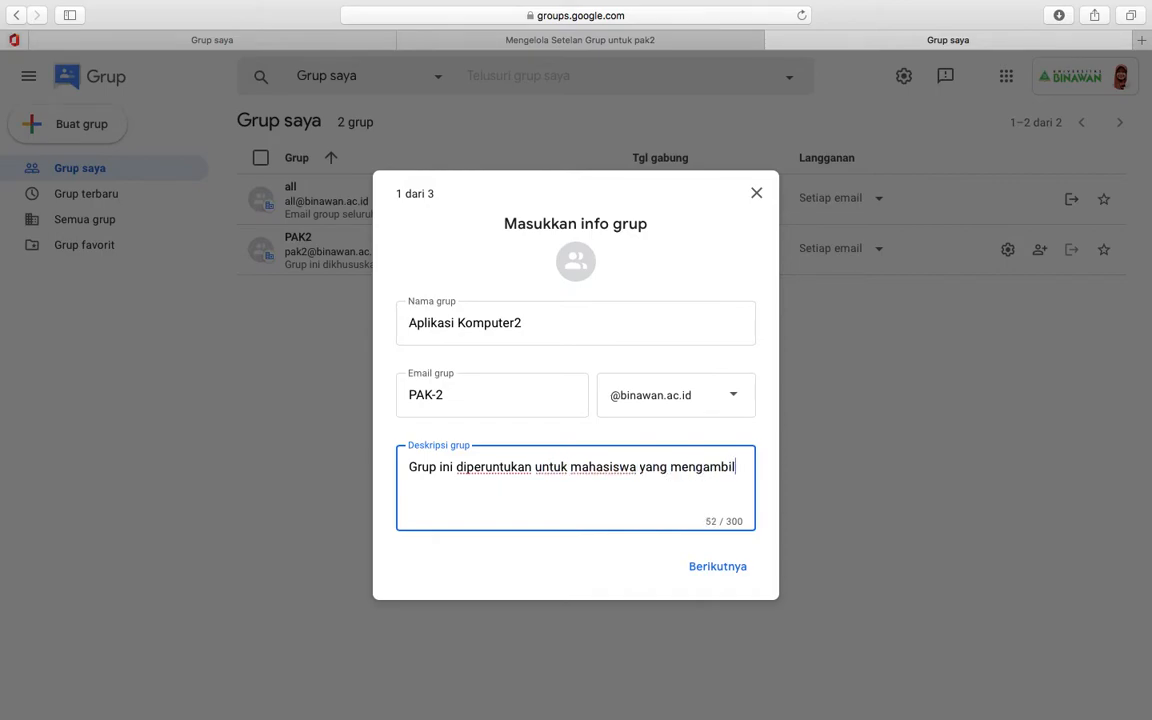
pyautogui.write(' mata kuliah ')
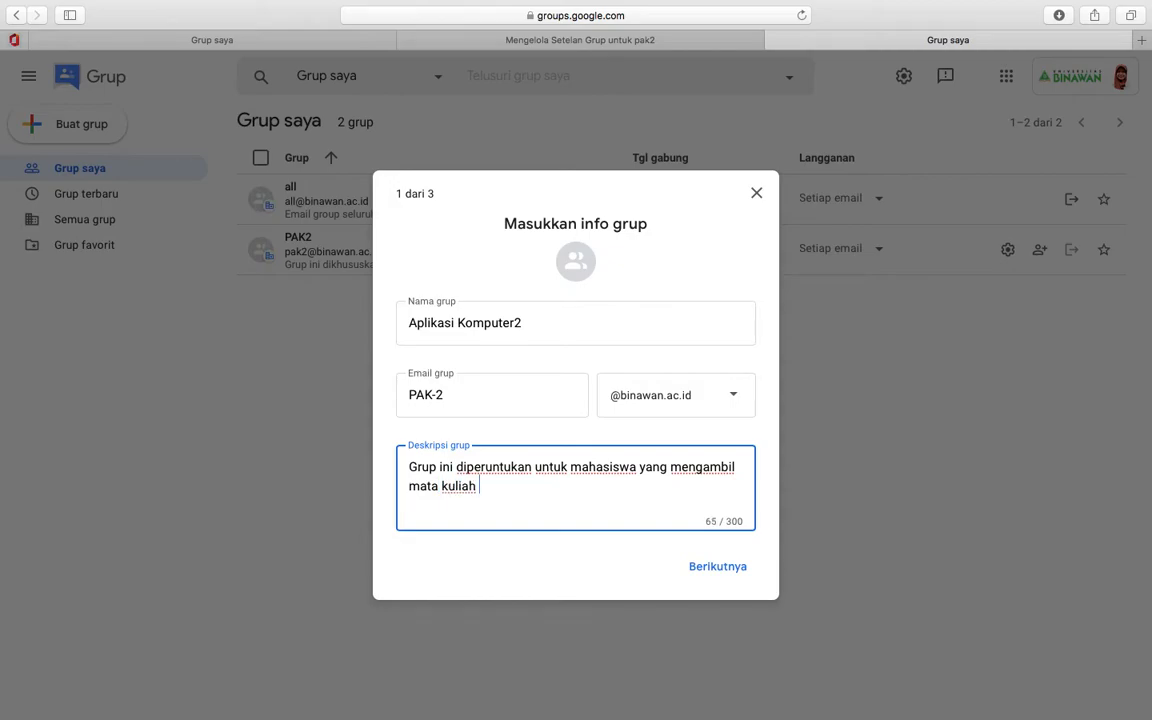
pyautogui.write('Pengantar apli')
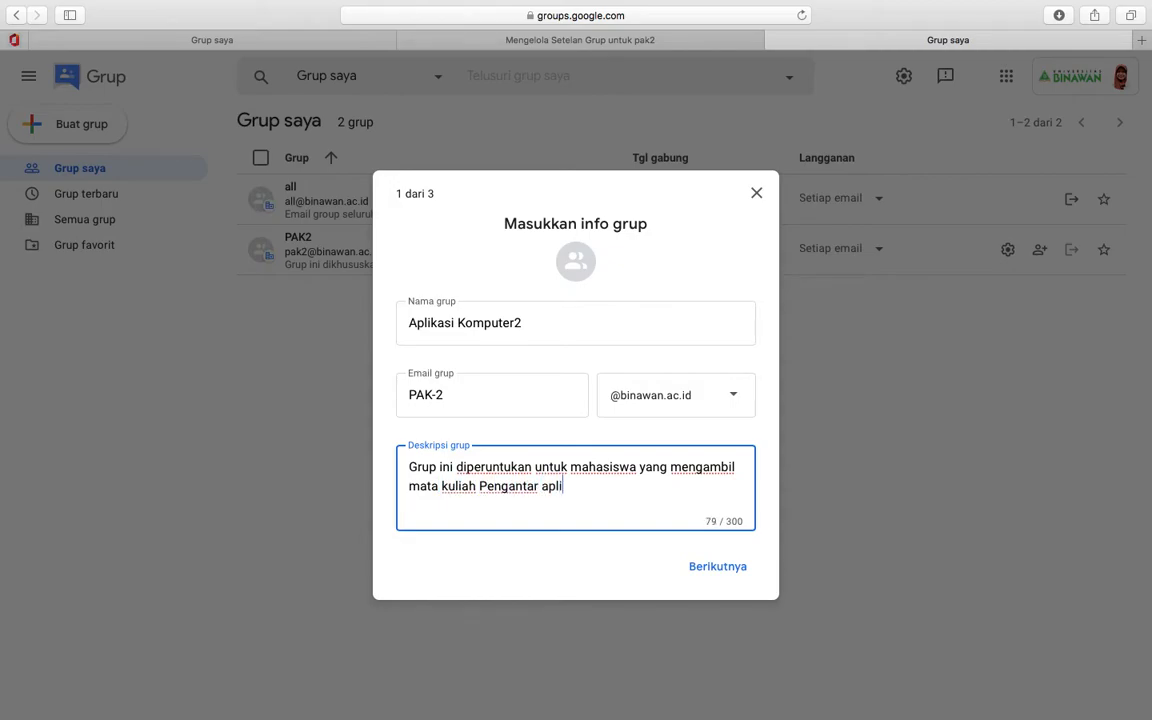
pyautogui.write('kasi Komputer 2')
pyautogui.click(541, 486)
pyautogui.press('BackSpace')
pyautogui.write('A')
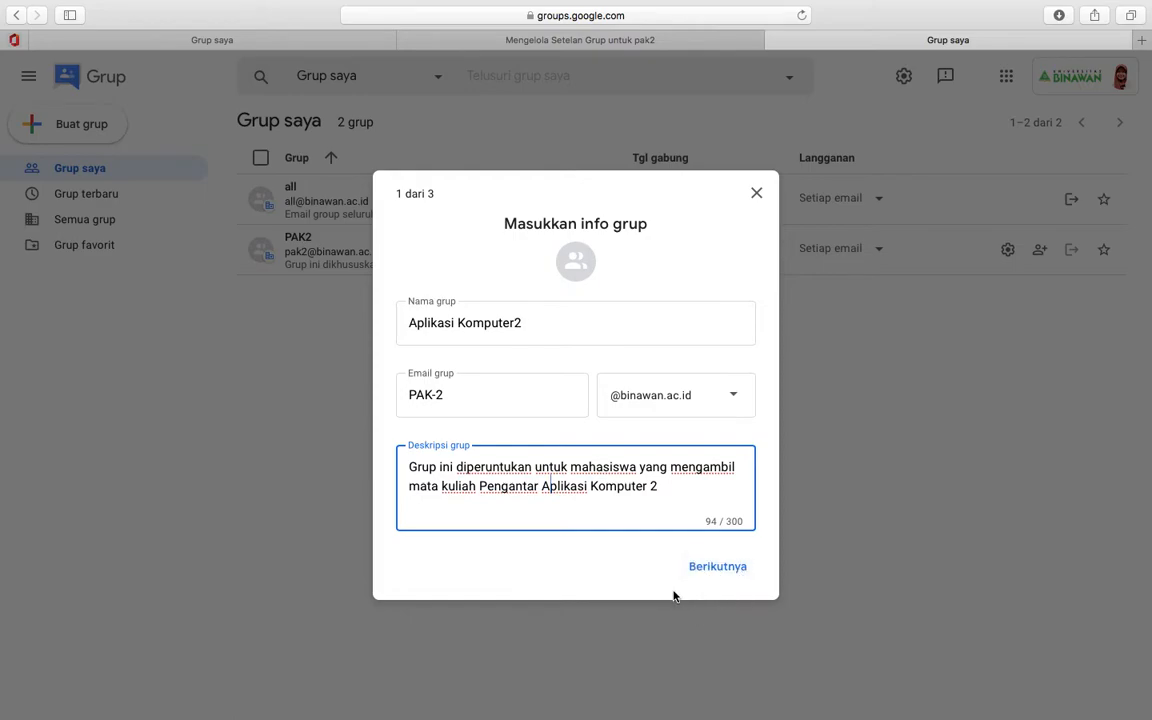
pyautogui.click(703, 572)
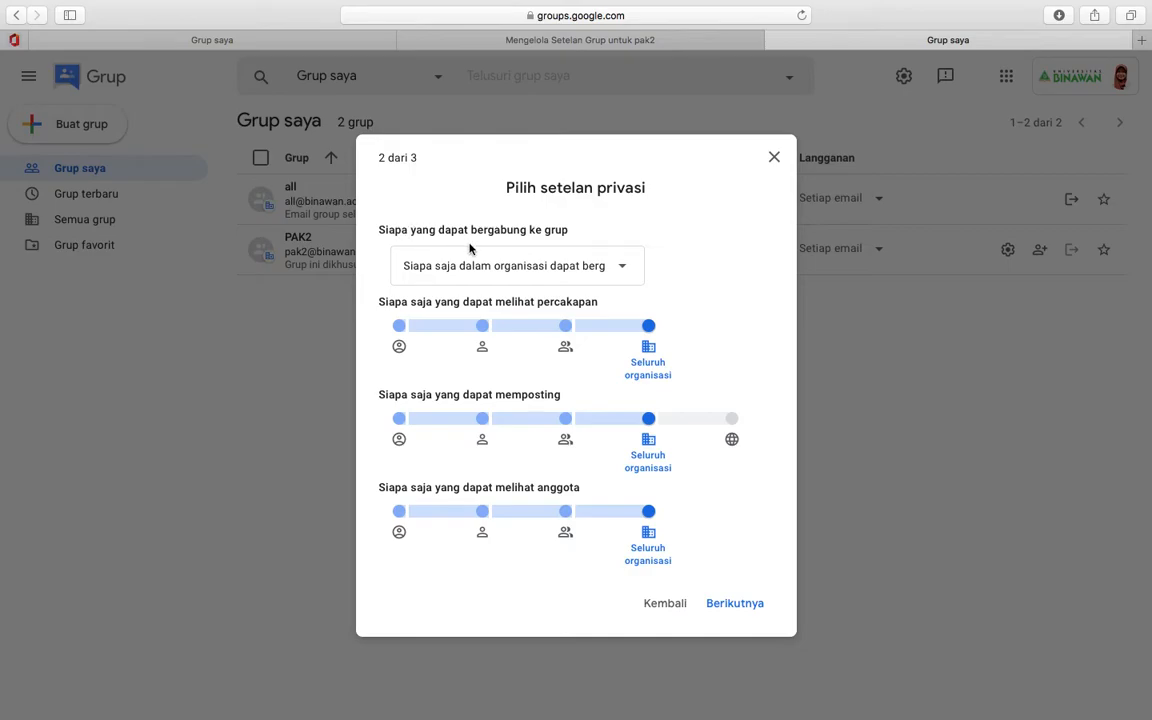
# - Set who can join the group to anyone in the organisation
pyautogui.click(624, 270)
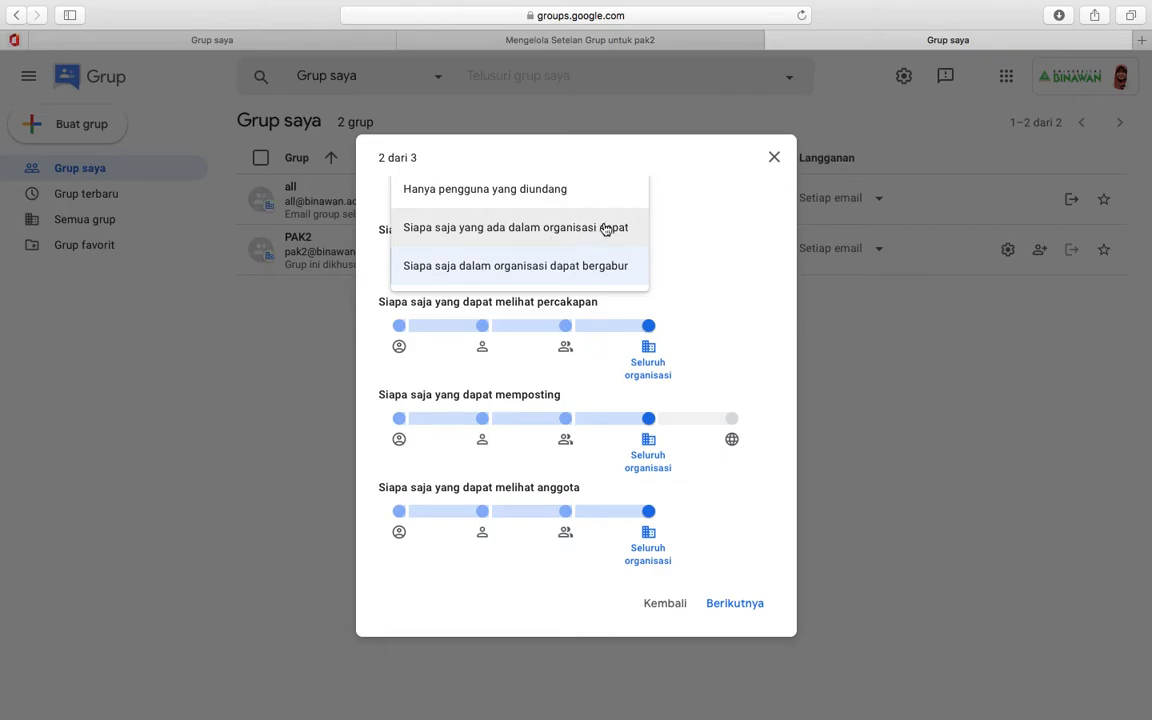
pyautogui.click(591, 240)
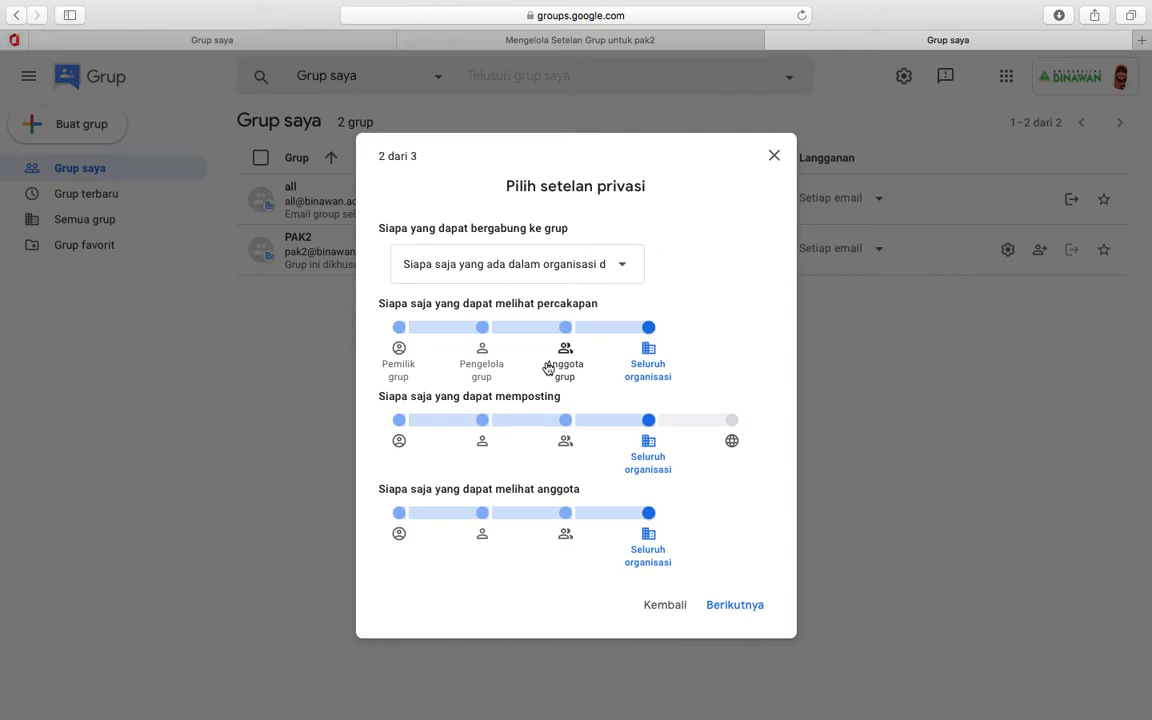
# - Limit conversations and posting to Anggota grup and the member list to Pengelola grup, then continue
pyautogui.click(565, 352)
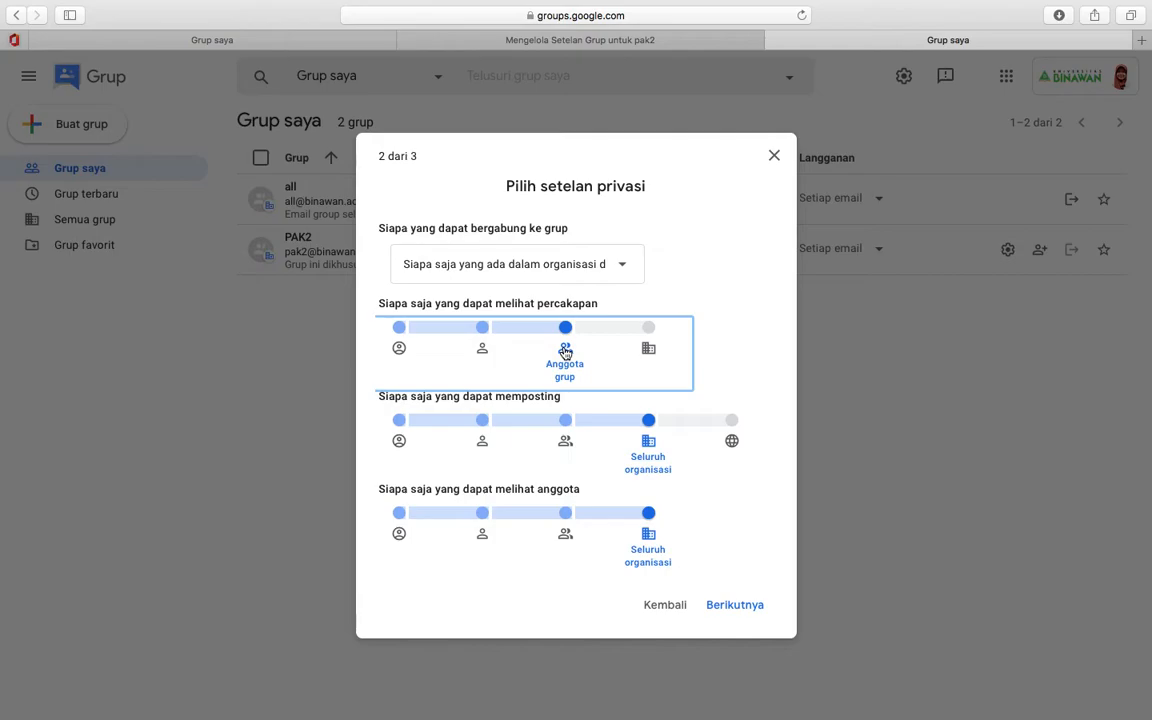
pyautogui.click(570, 445)
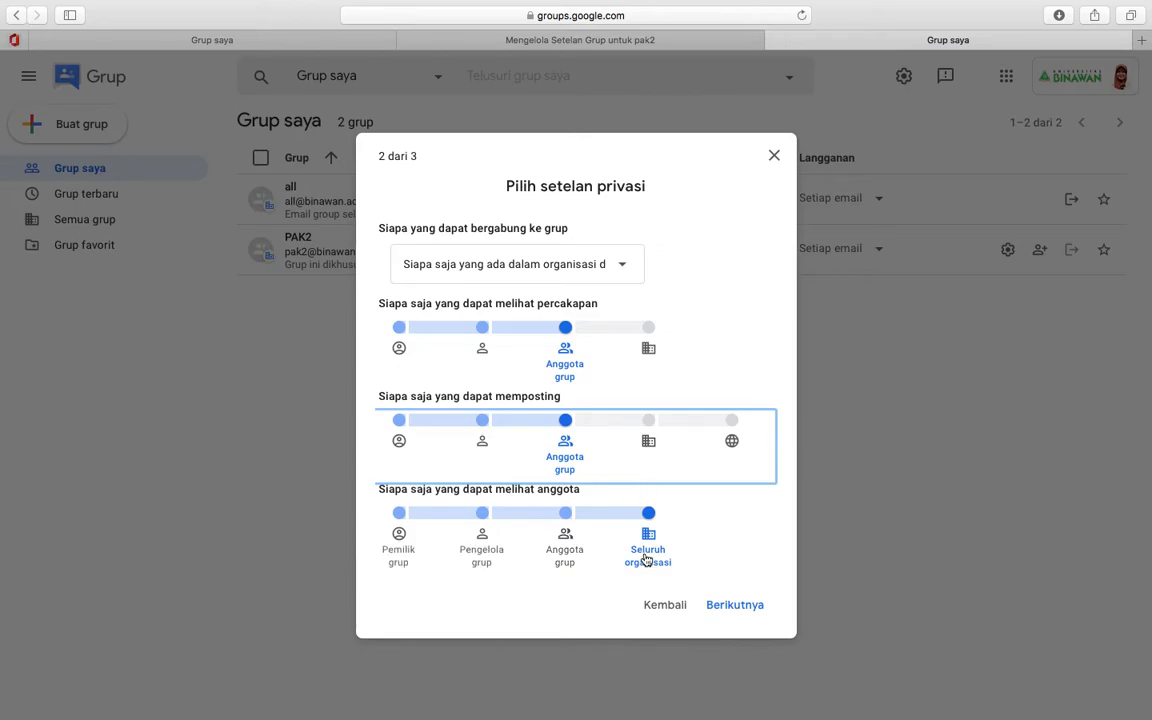
pyautogui.click(564, 545)
pyautogui.click(482, 550)
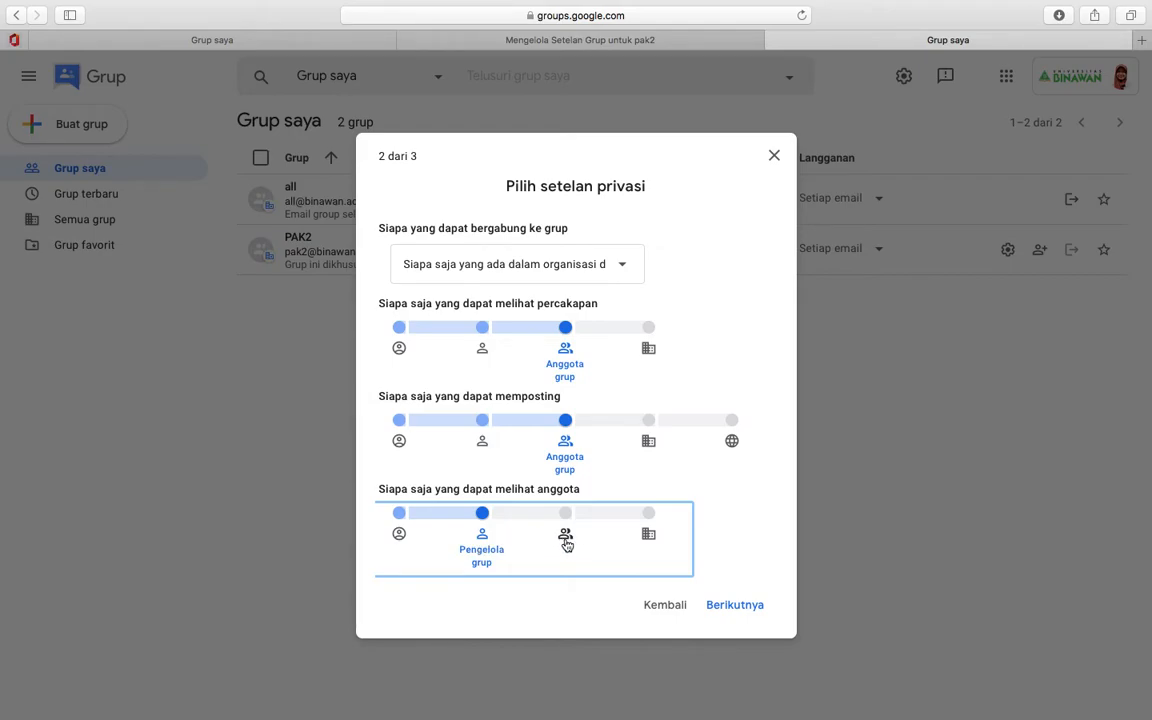
pyautogui.click(730, 612)
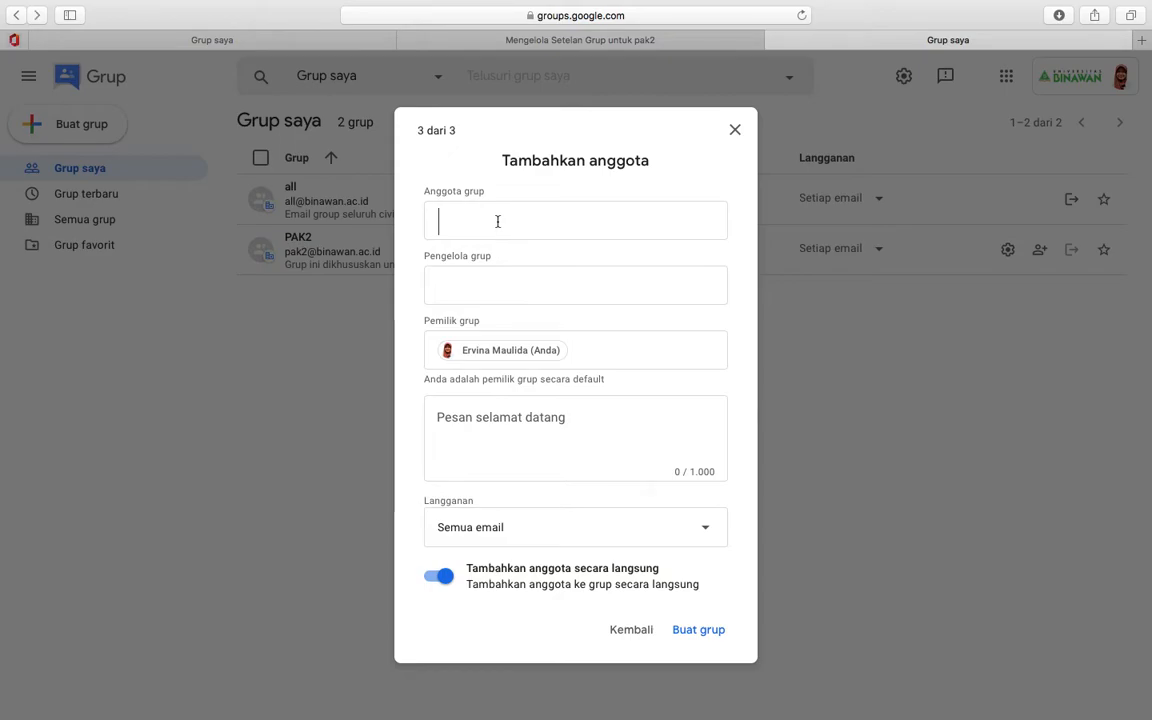
# - Add three members, two from name suggestions and one by full e-mail address
pyautogui.write('santi')
pyautogui.click(519, 267)
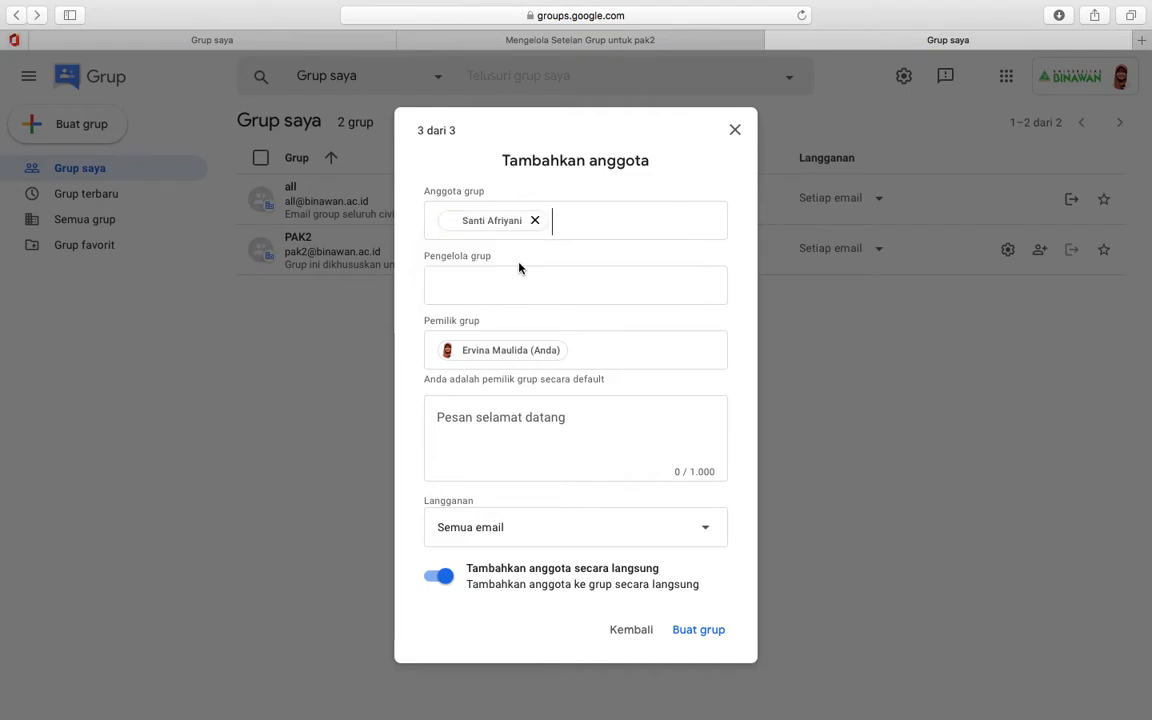
pyautogui.write('dewi')
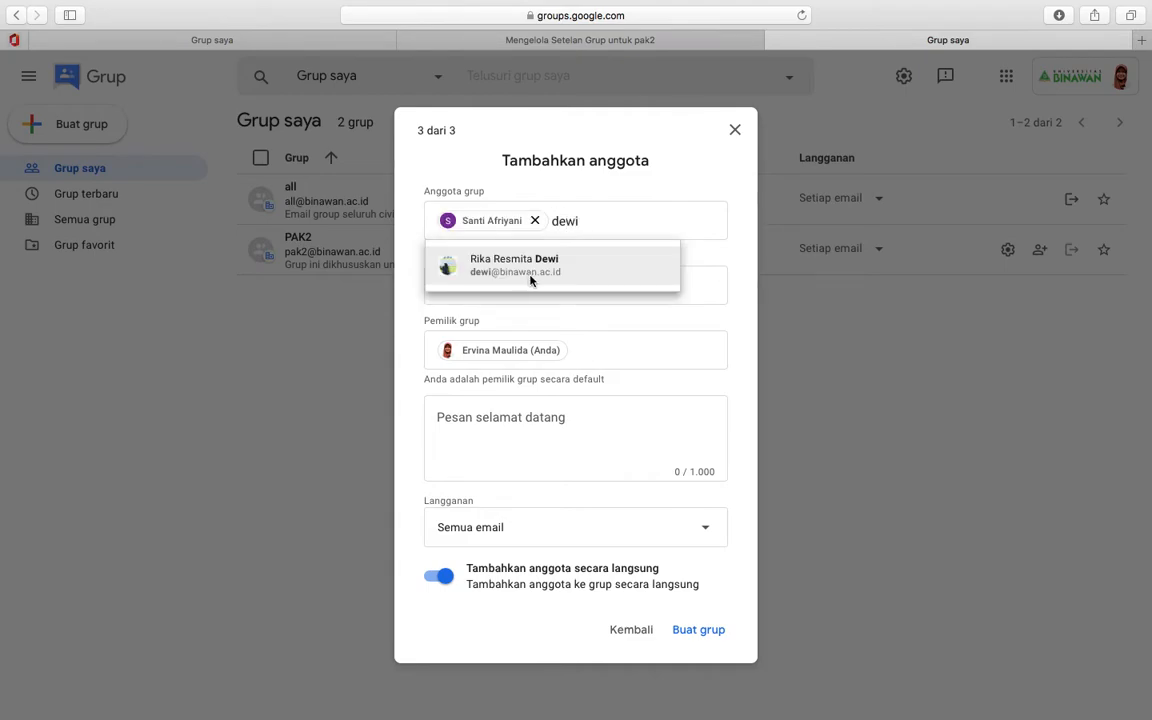
pyautogui.click(528, 270)
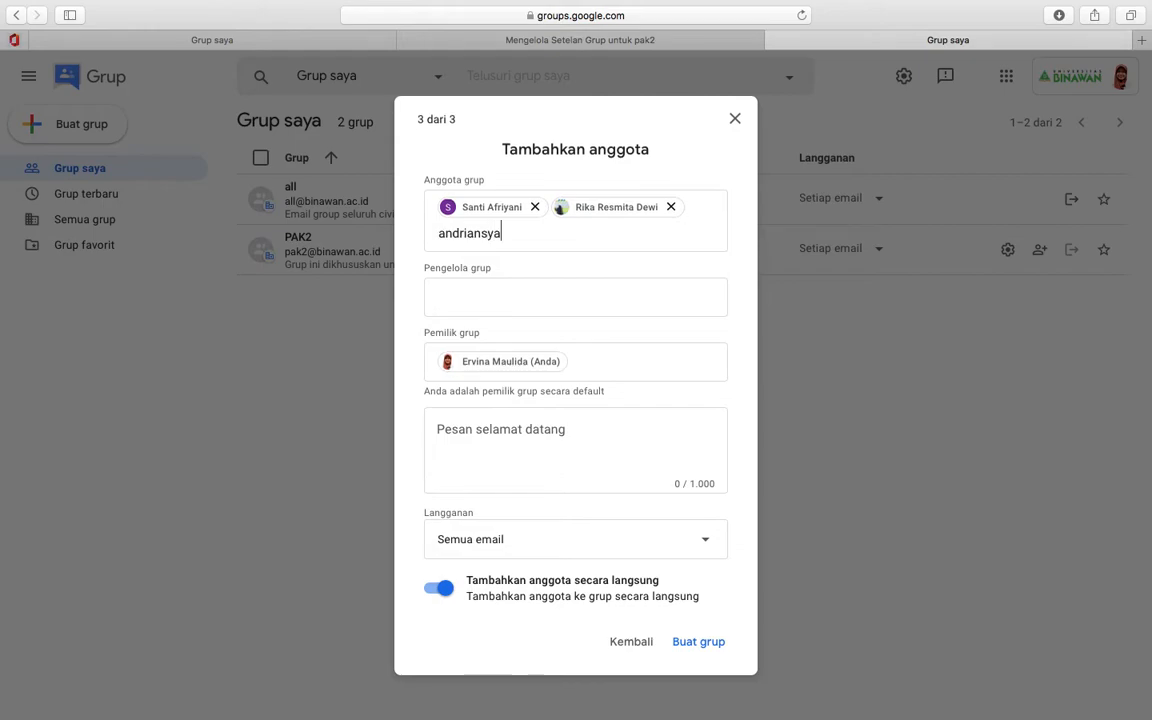
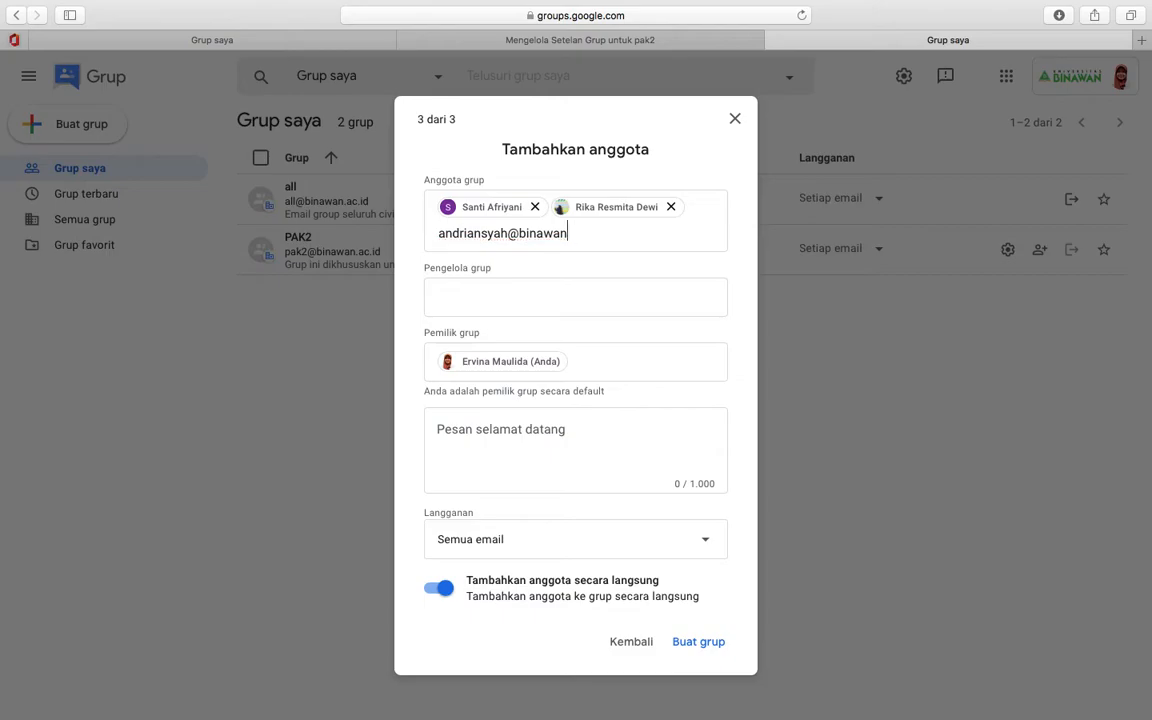
pyautogui.click(534, 303)
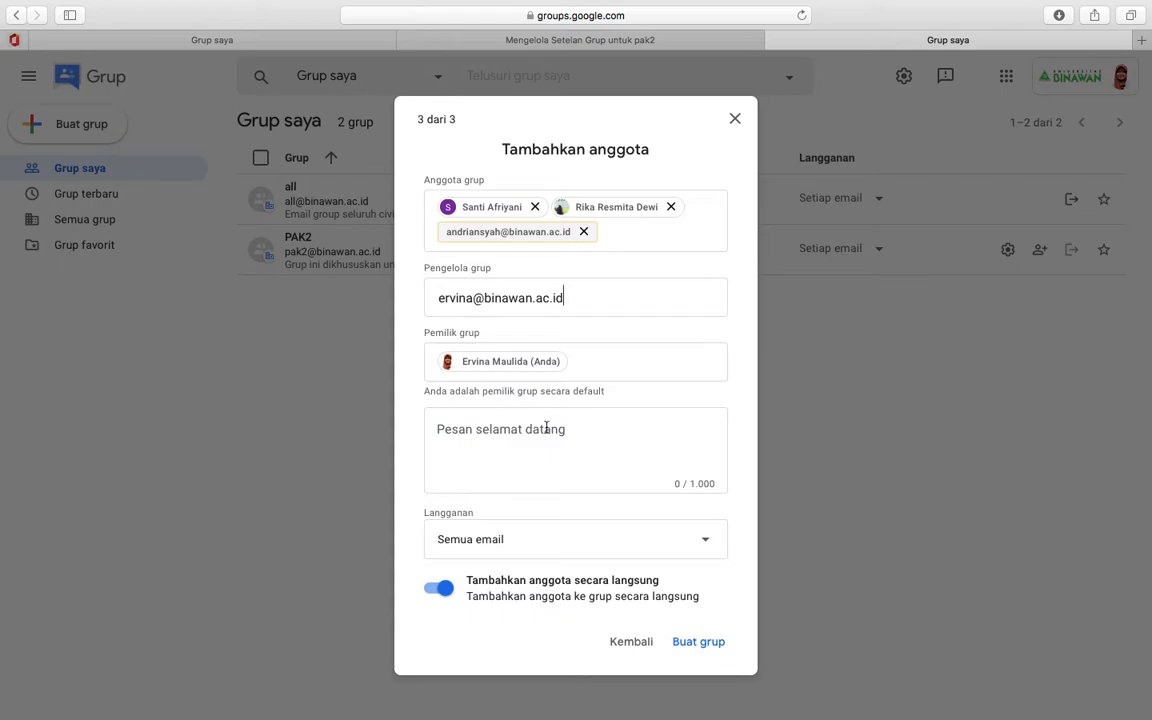
# - Enter the group manager's binawan.ac.id e-mail address in Pengelola grup
pyautogui.click(546, 428)
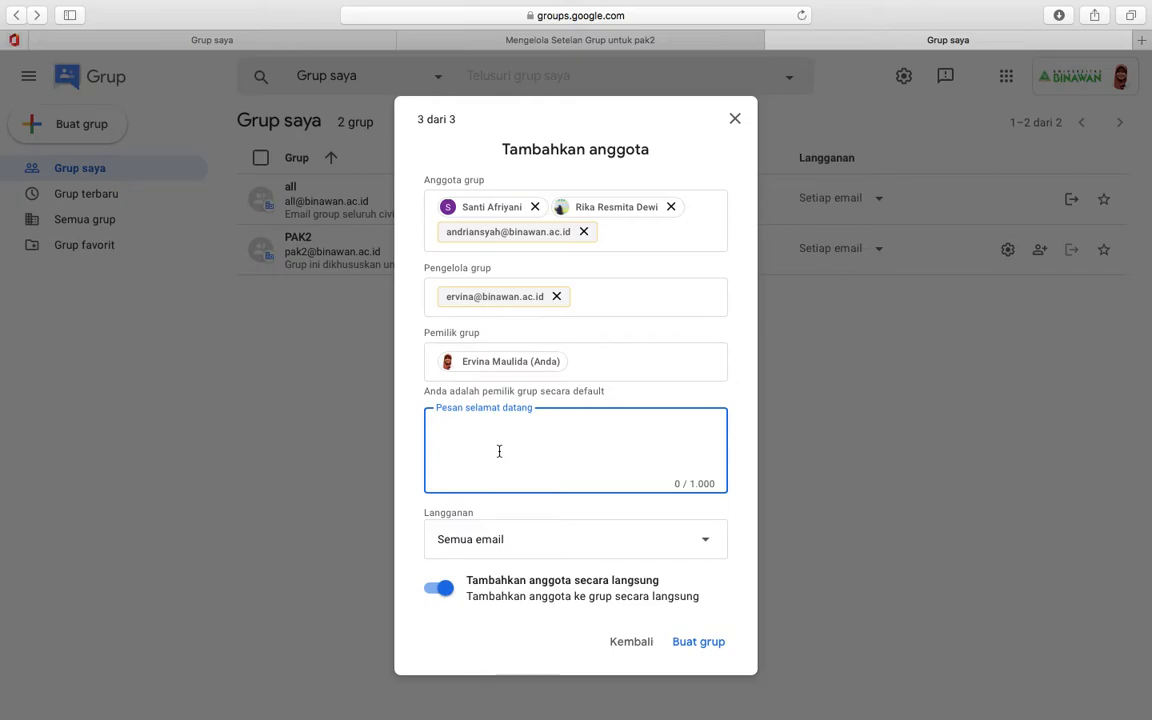
# - Enter the welcome message 'Selamat datang di grup Pengantar Aplikasi Komputer 2.'
pyautogui.write('Selamat datang di grup')
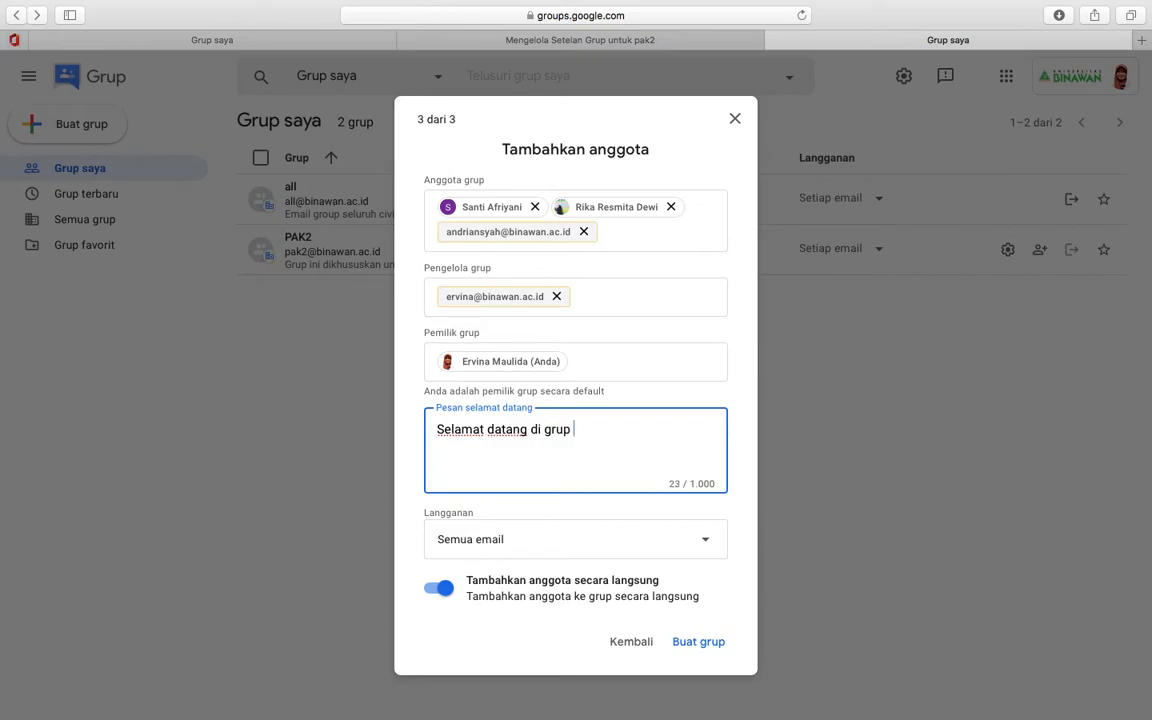
pyautogui.write(' Pengantar Ap')
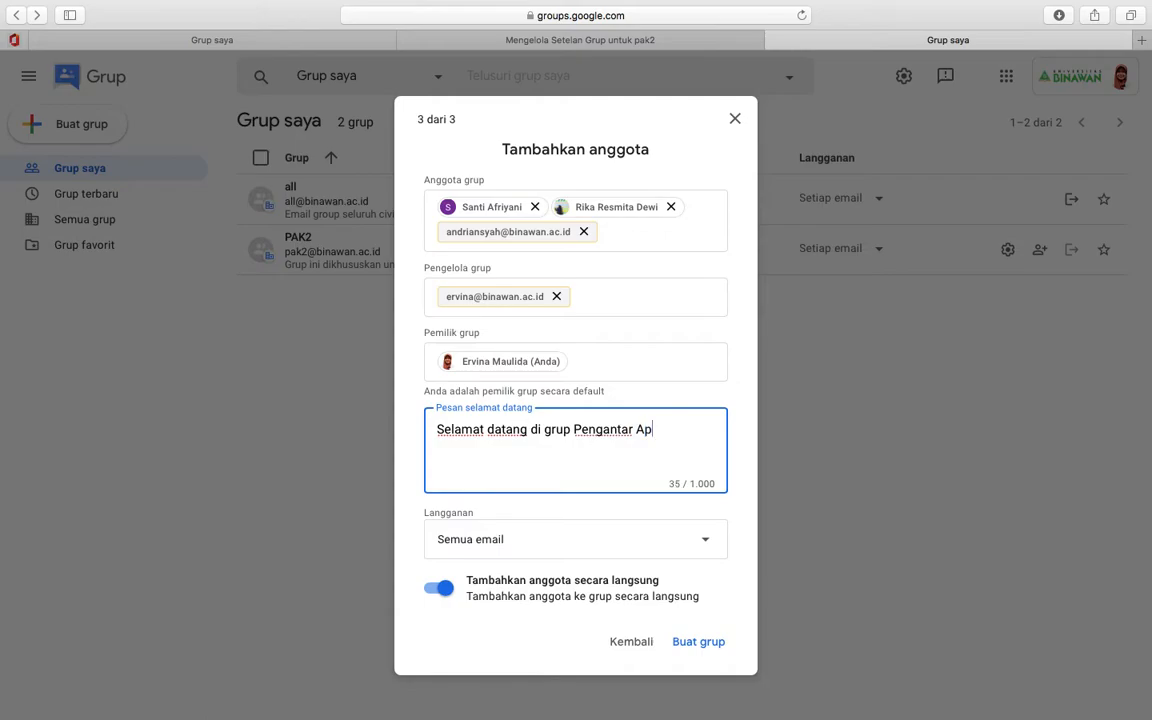
pyautogui.write('likasi Komputer 2.')
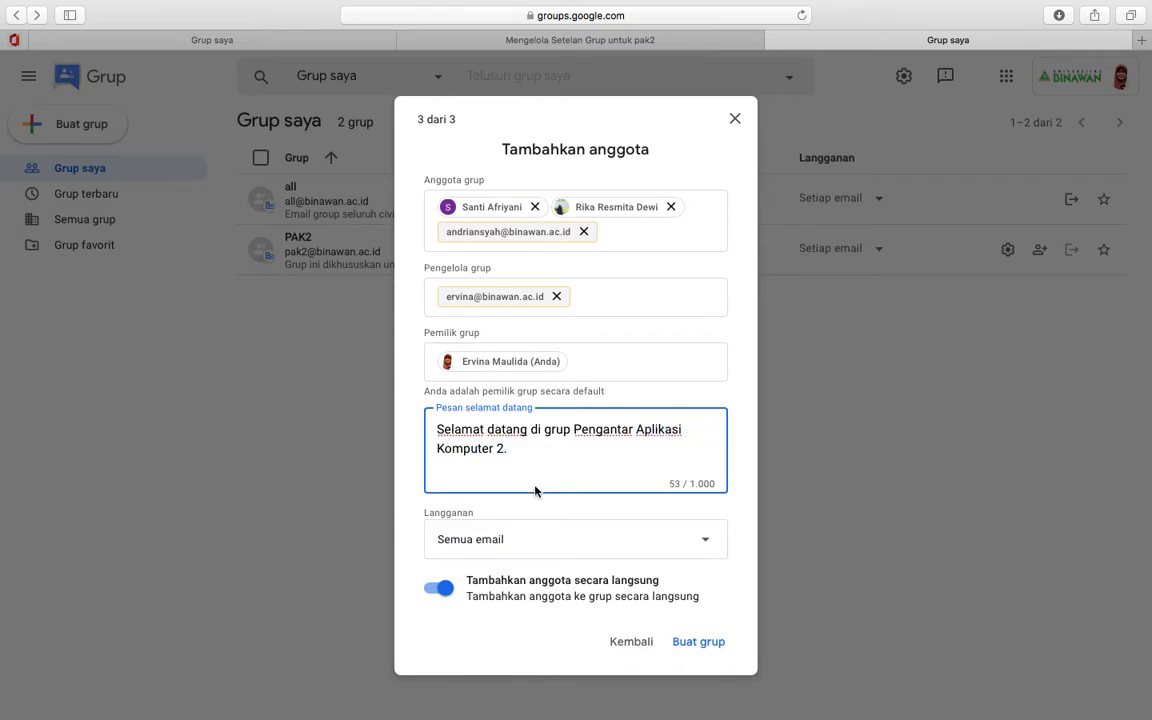
pyautogui.click(573, 552)
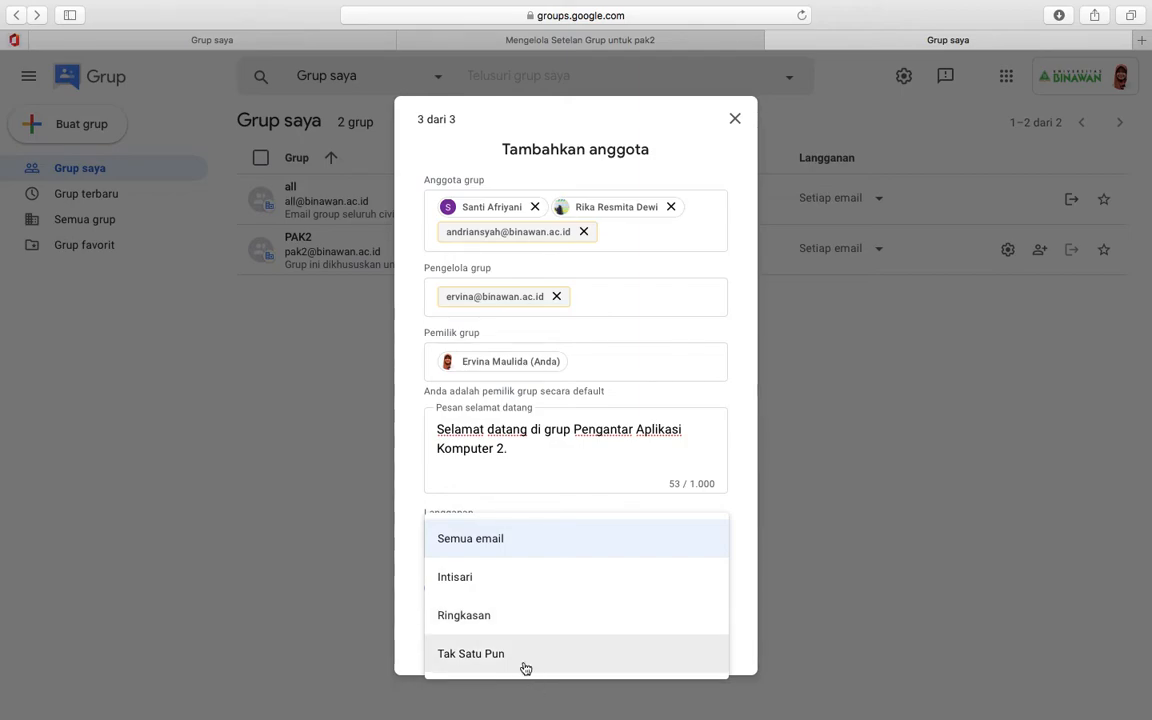
# - Keep the 'Semua email' subscription and direct member adding, toggling it off and back on
pyautogui.click(487, 544)
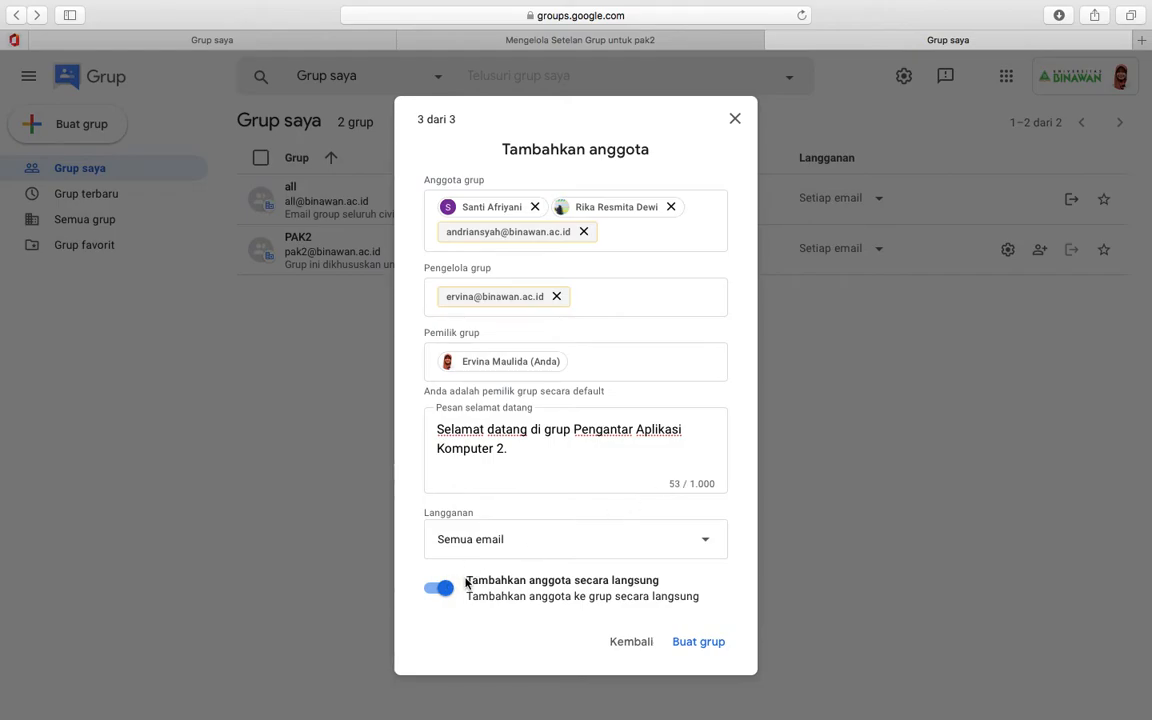
pyautogui.click(437, 589)
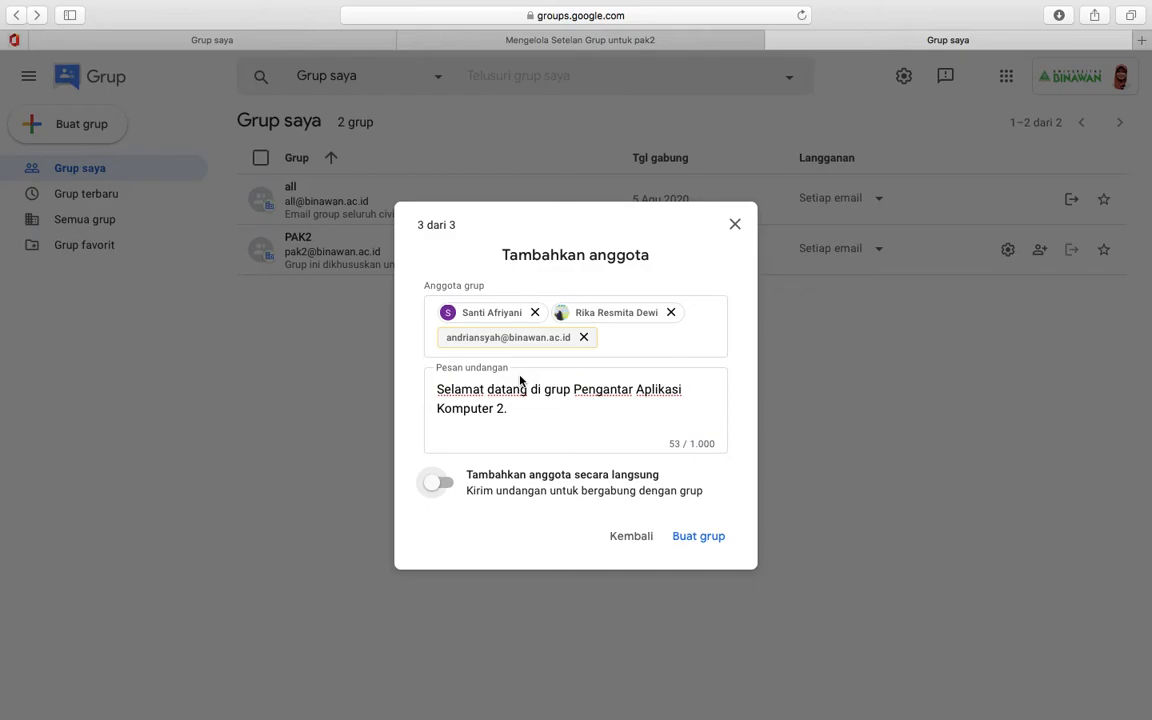
pyautogui.click(460, 392)
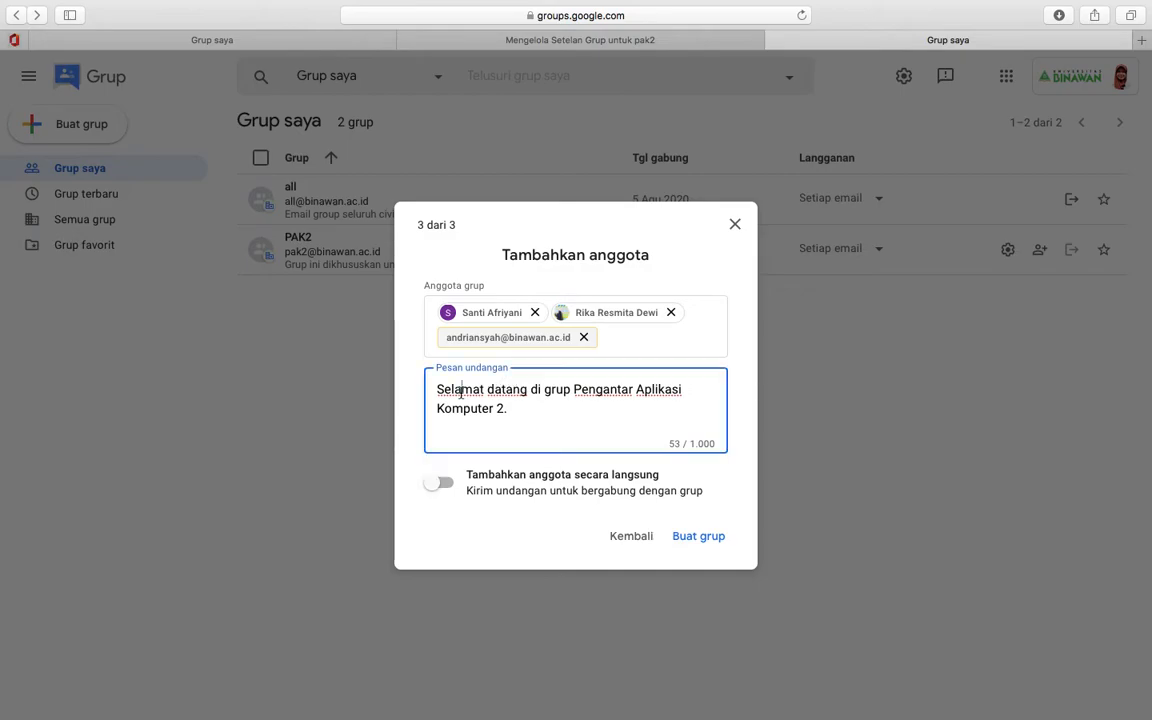
pyautogui.moveTo(508, 407); pyautogui.dragTo(437, 389)
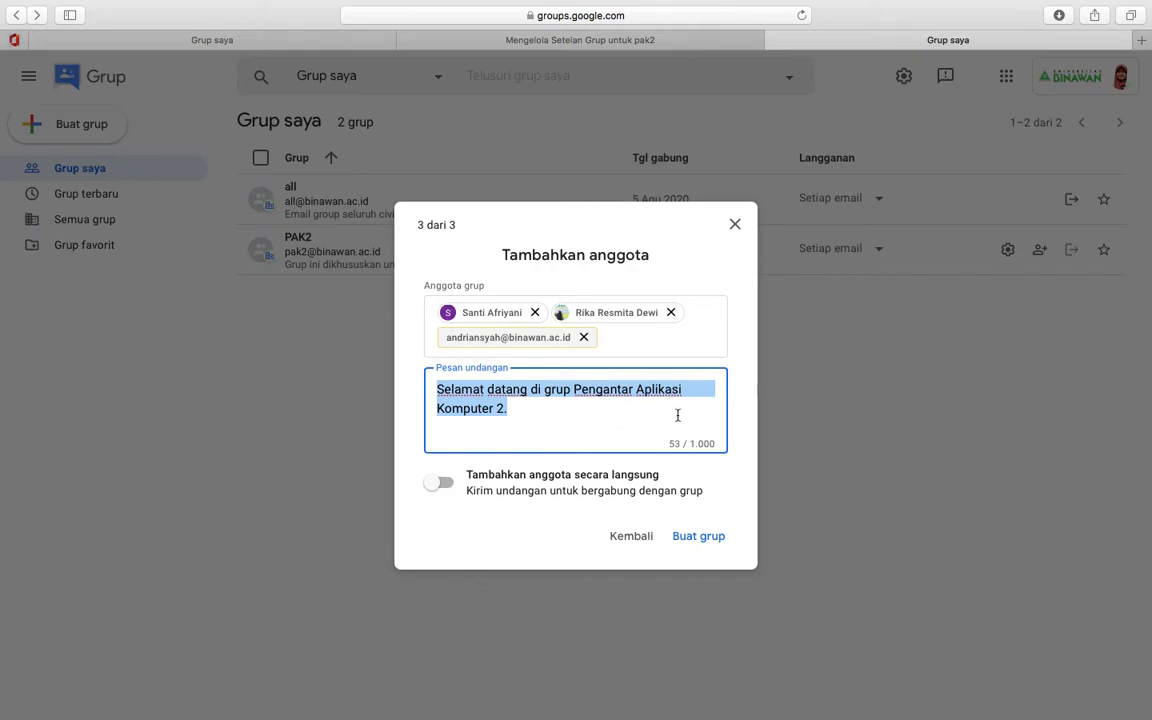
pyautogui.click(541, 425)
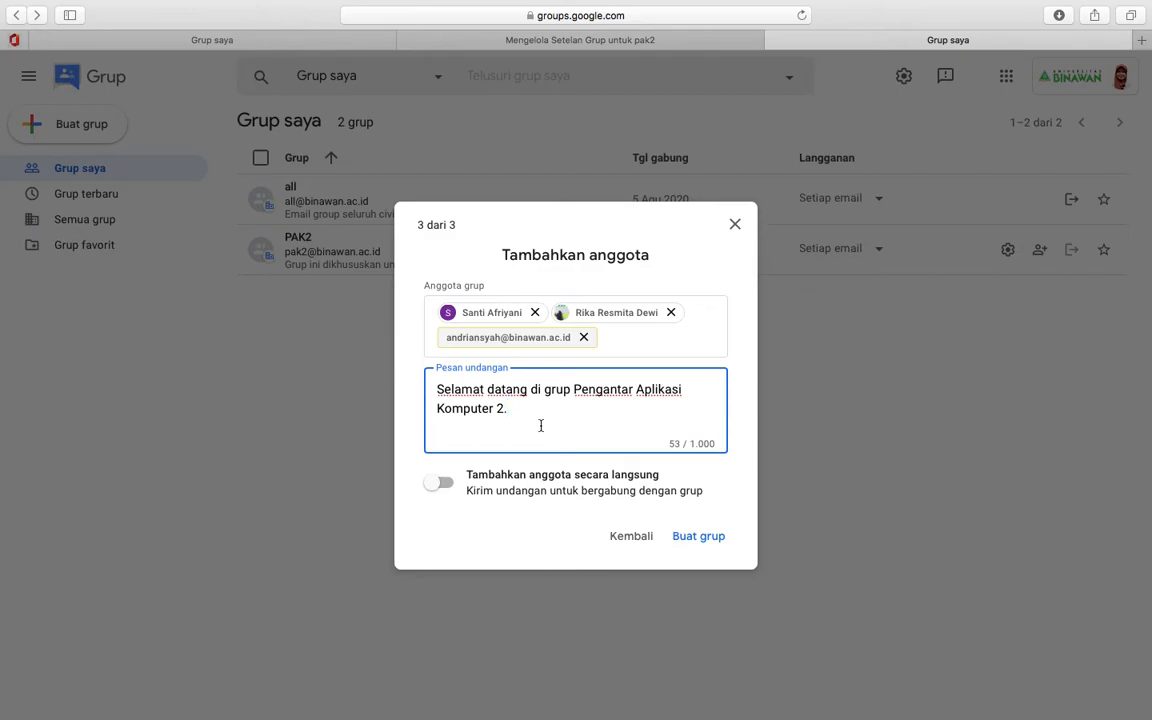
pyautogui.click(446, 486)
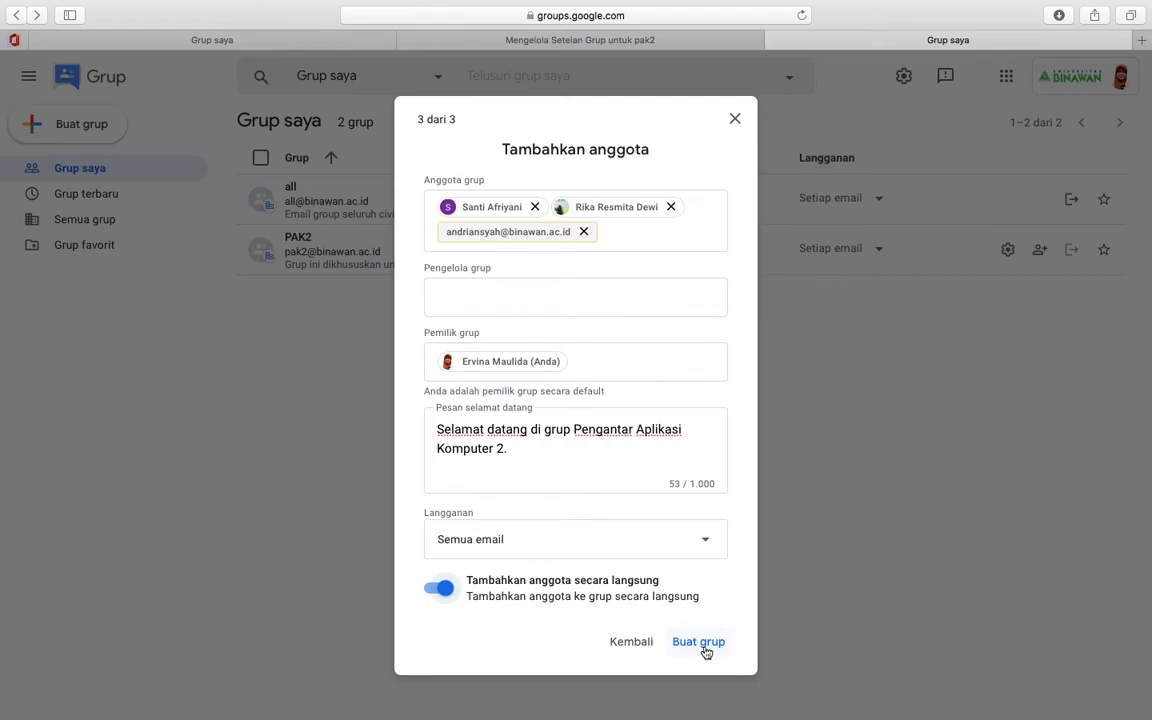
# - Create the Aplikasi Komputer2 group with its 4 members
pyautogui.click(706, 651)
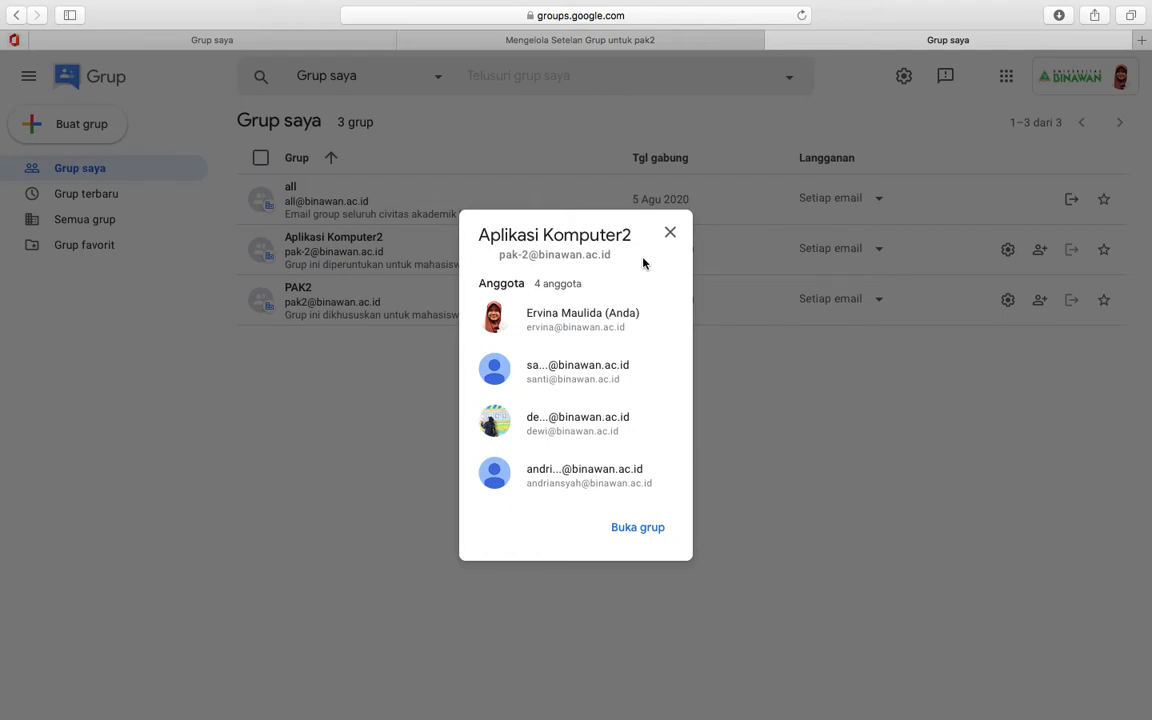
# - Open Aplikasi Komputer2 and view its members awaiting approval, which shows none
pyautogui.click(640, 527)
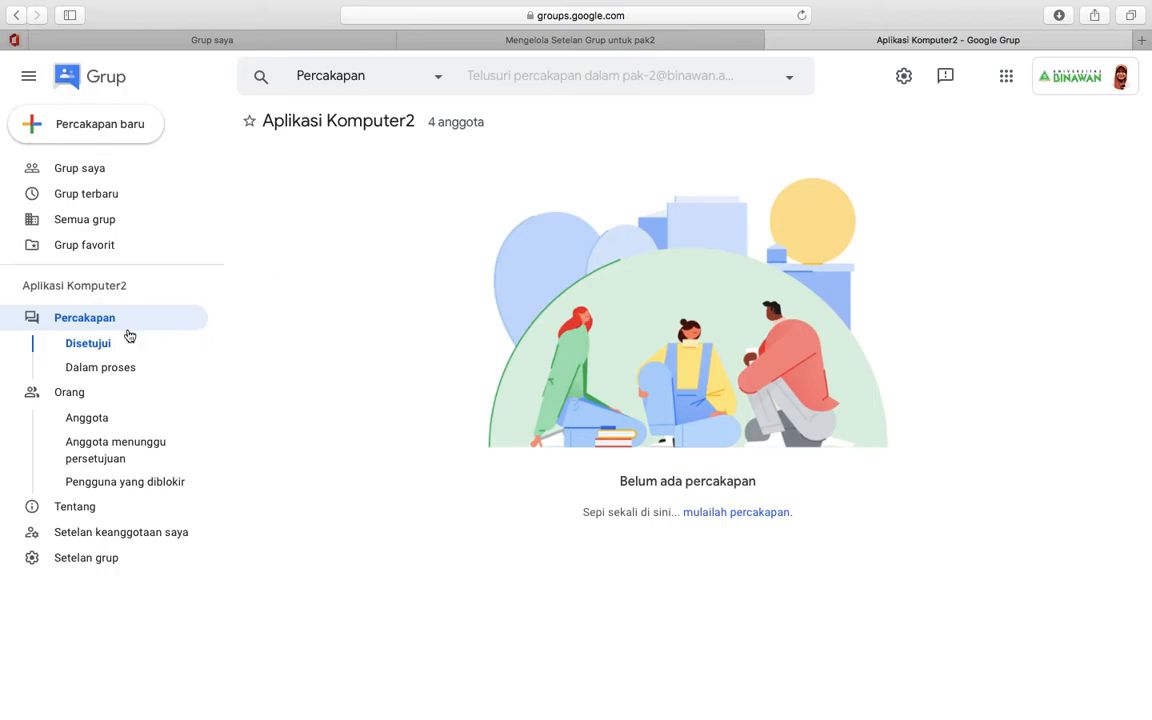
pyautogui.click(129, 369)
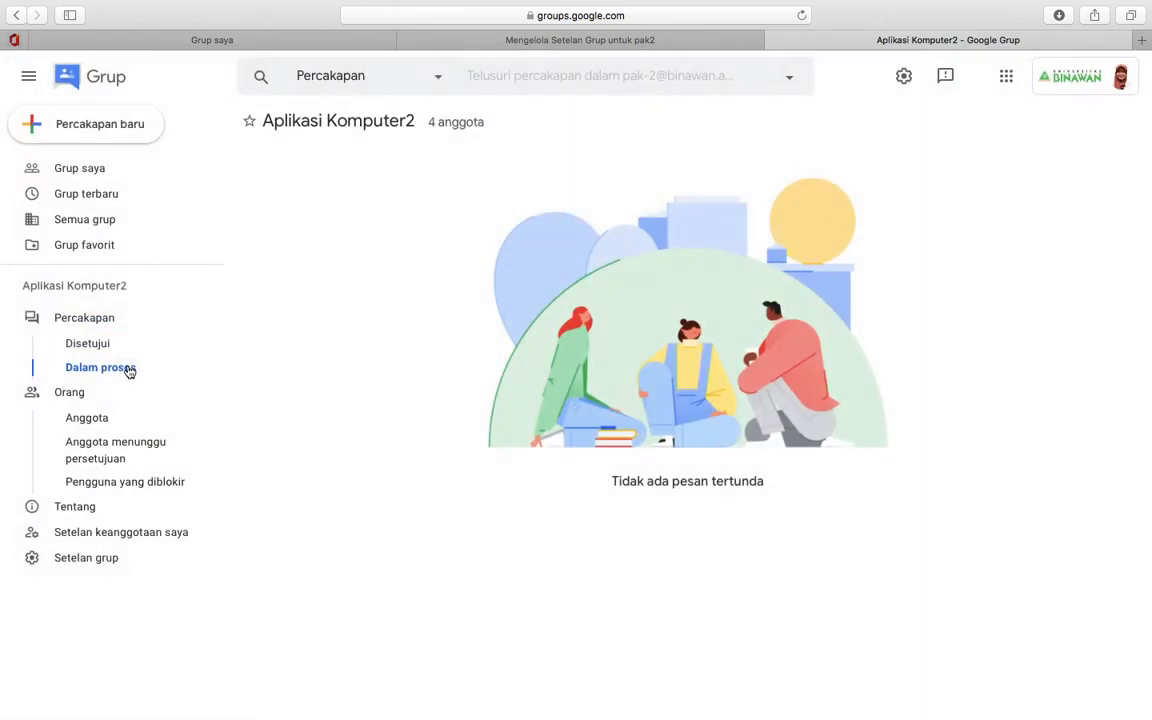
pyautogui.click(92, 445)
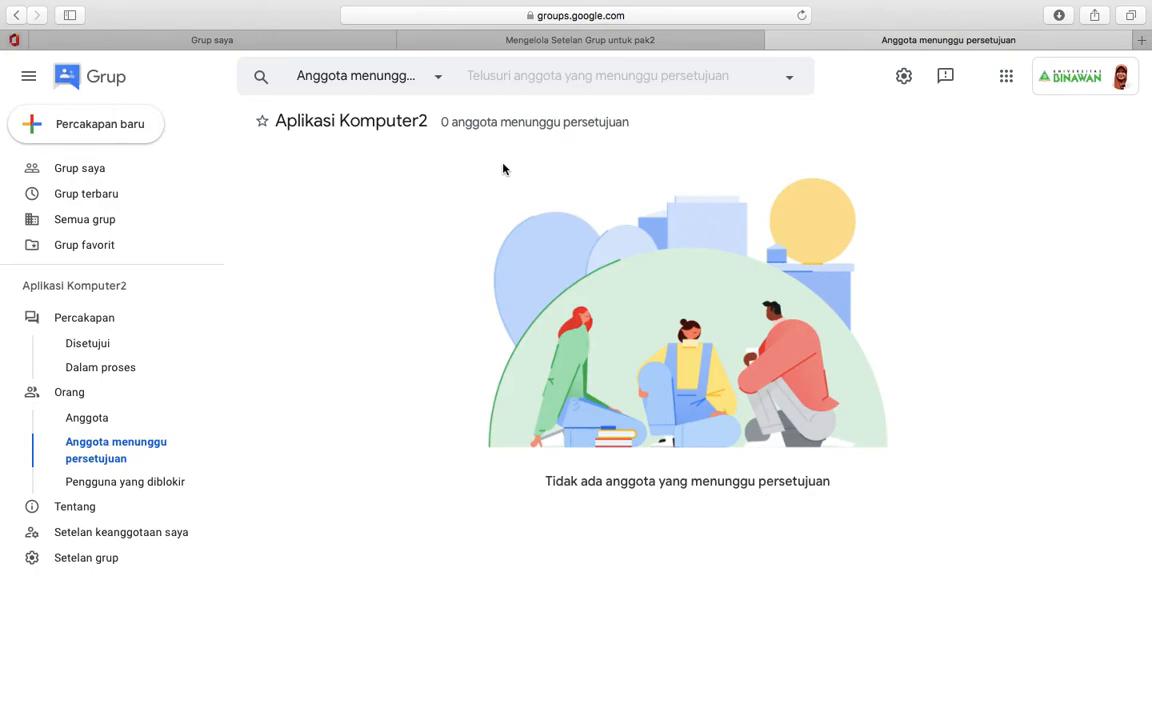
# - View Aplikasi Komputer2's group info, then show my membership settings with the 'Setiap email' subscription
pyautogui.click(63, 509)
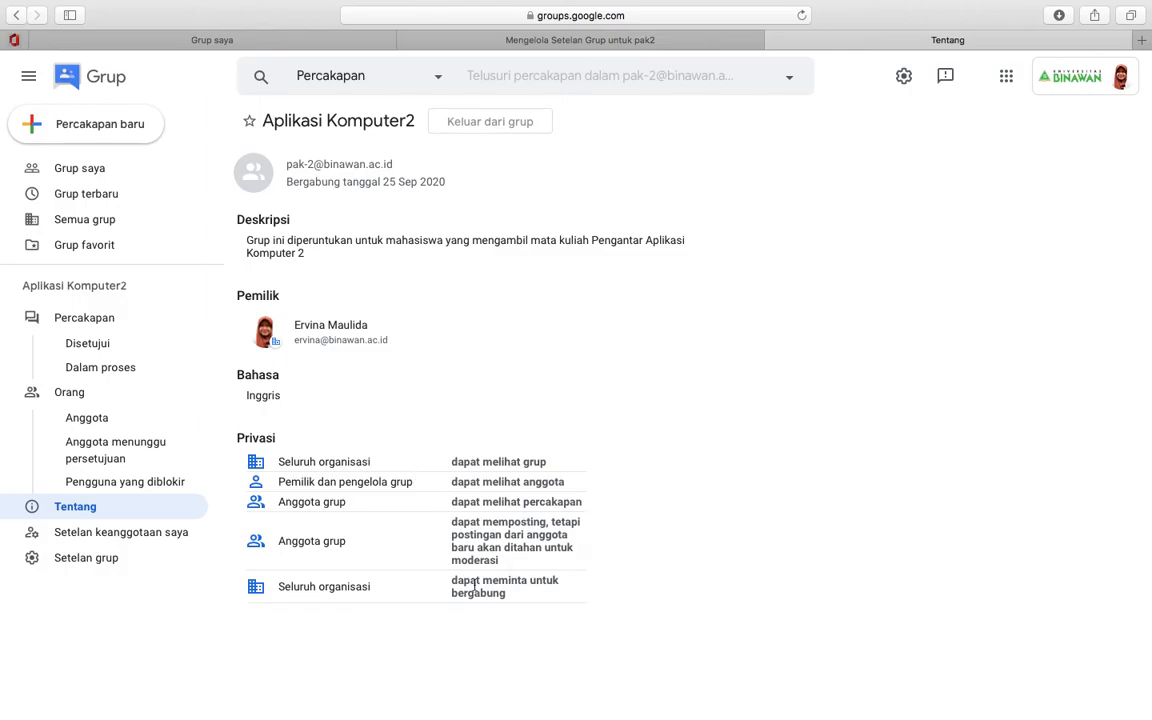
pyautogui.click(142, 535)
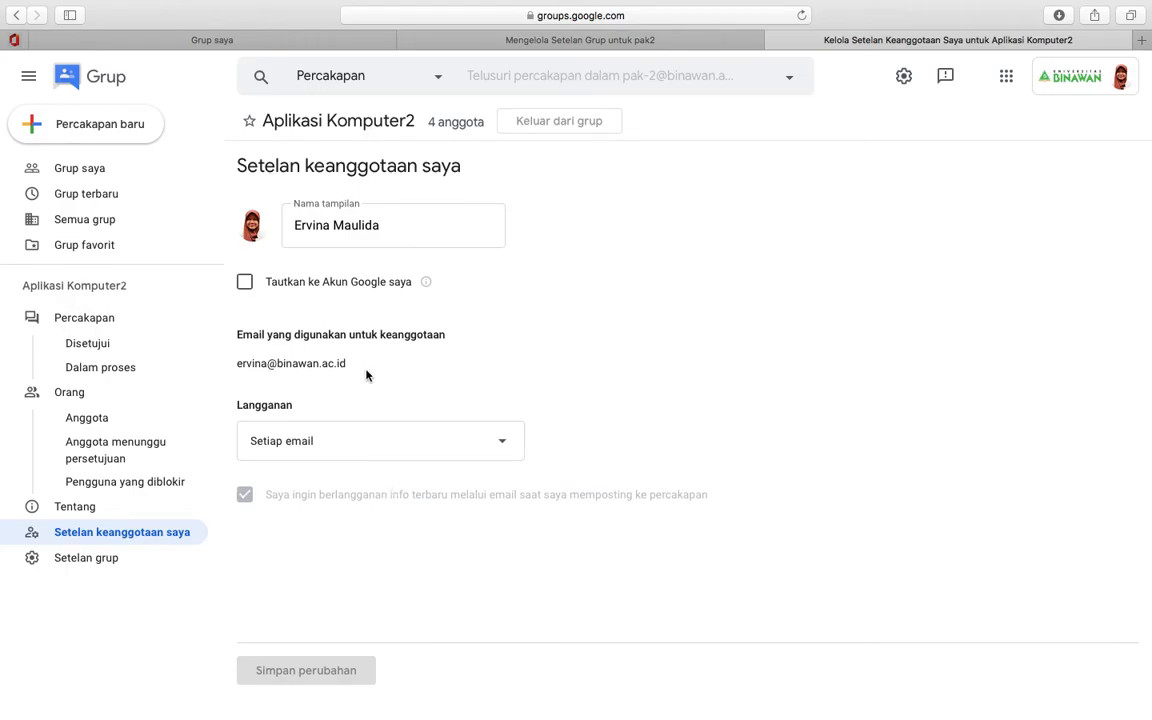
# - In Setelan grup, add a full stop after 'Komputer 2' in the Aplikasi Komputer2 description
pyautogui.click(120, 561)
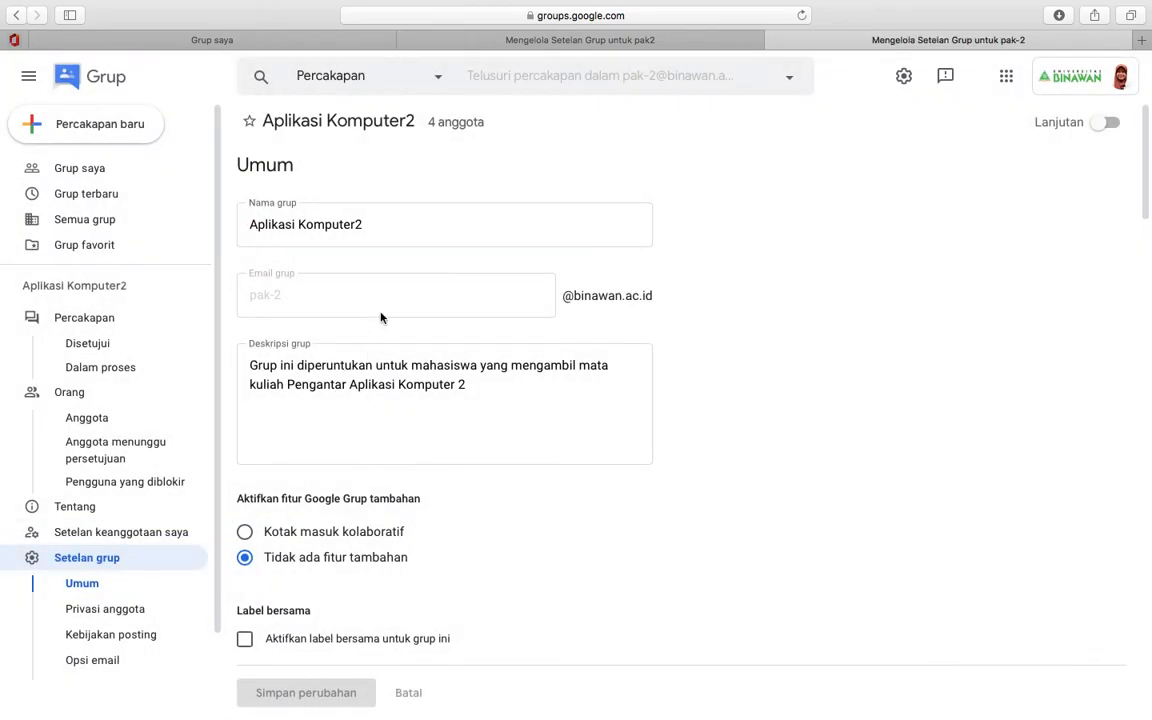
pyautogui.click(381, 226)
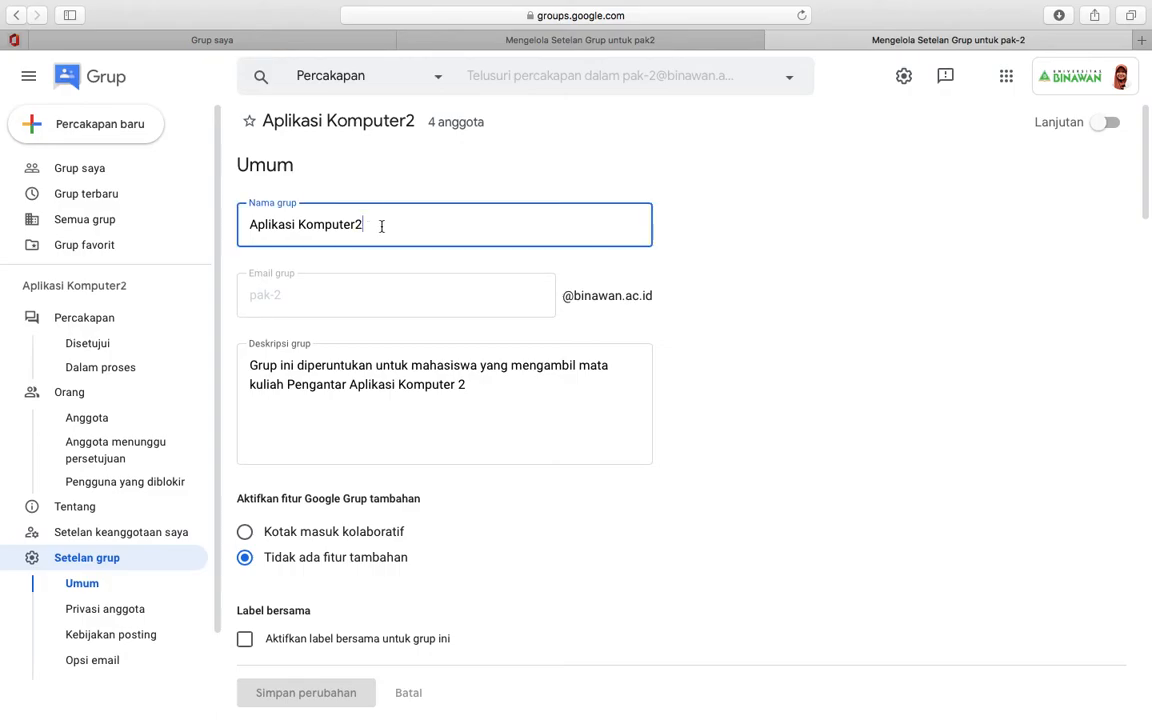
pyautogui.scroll(-2, 381, 226)
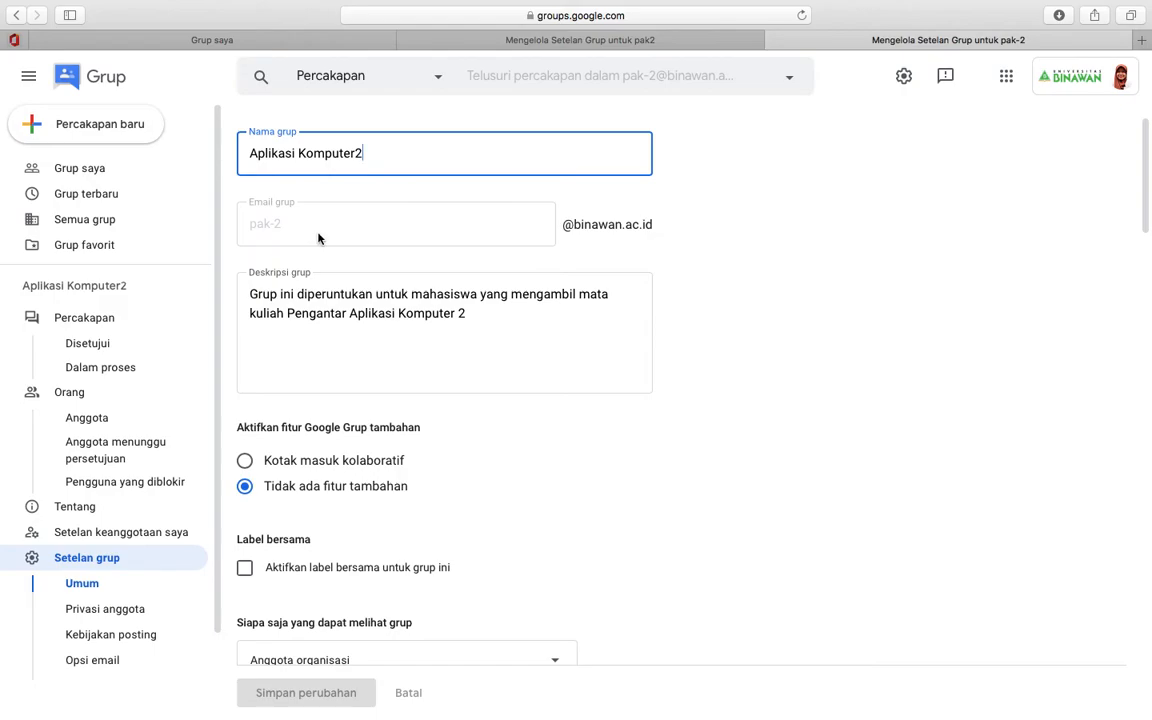
pyautogui.click(356, 296)
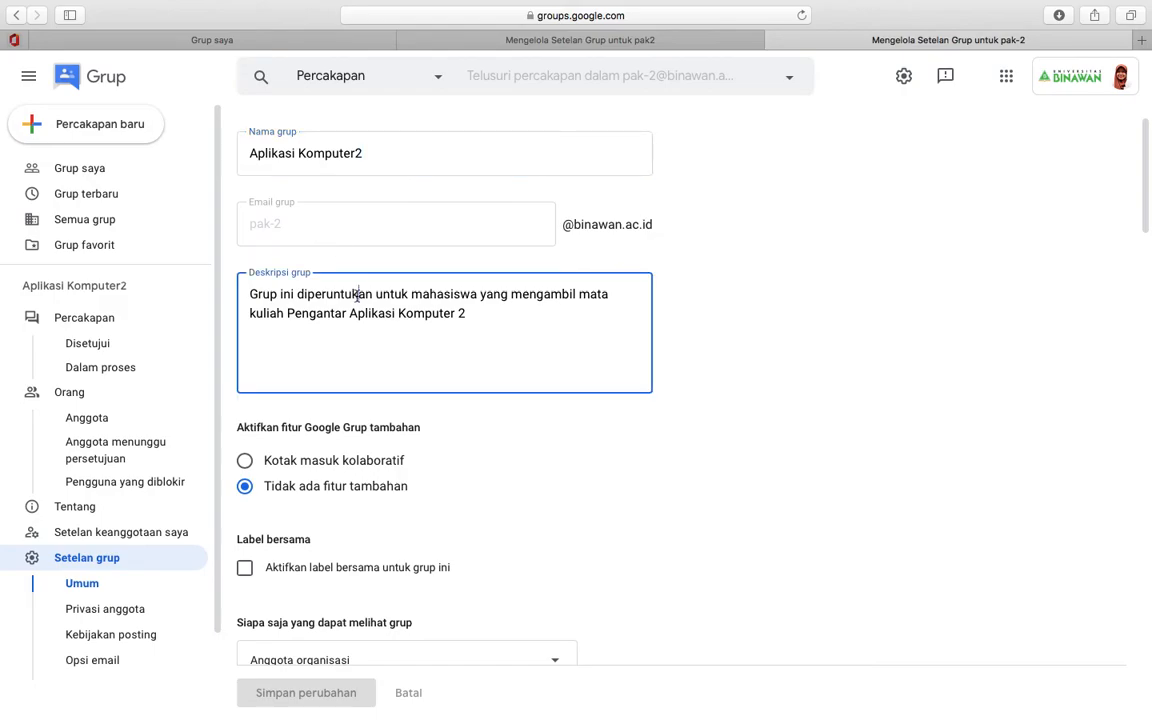
pyautogui.click(475, 316)
pyautogui.write('.')
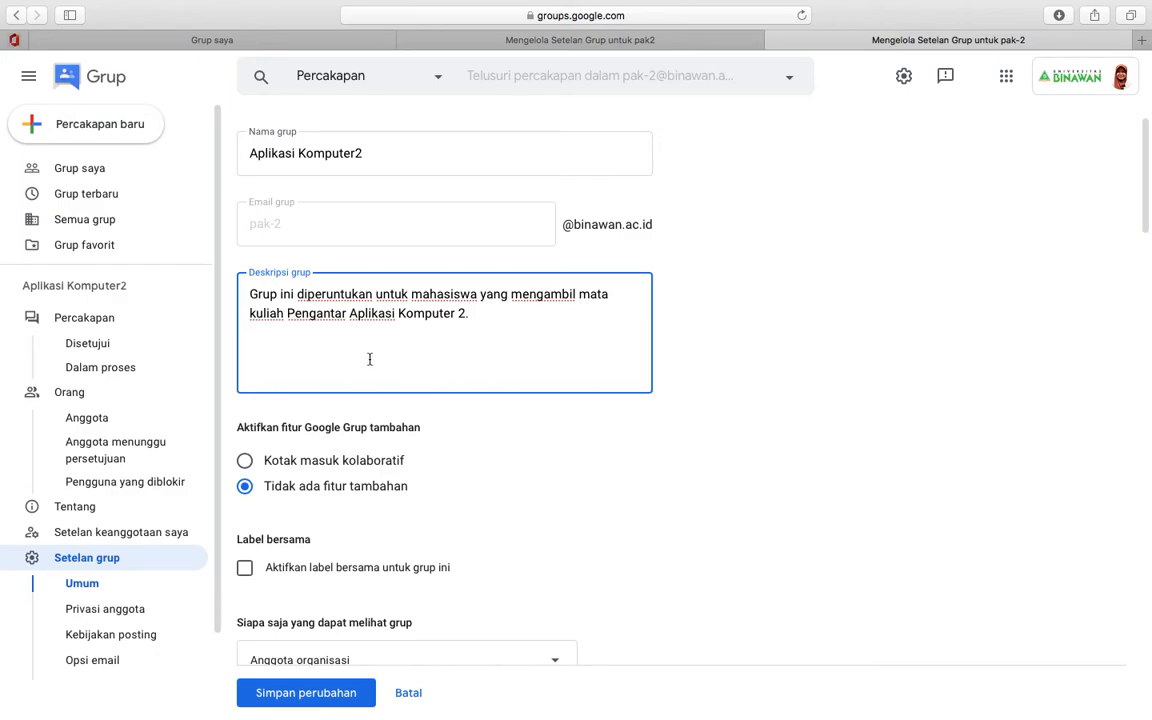
pyautogui.scroll(-5, 369, 359)
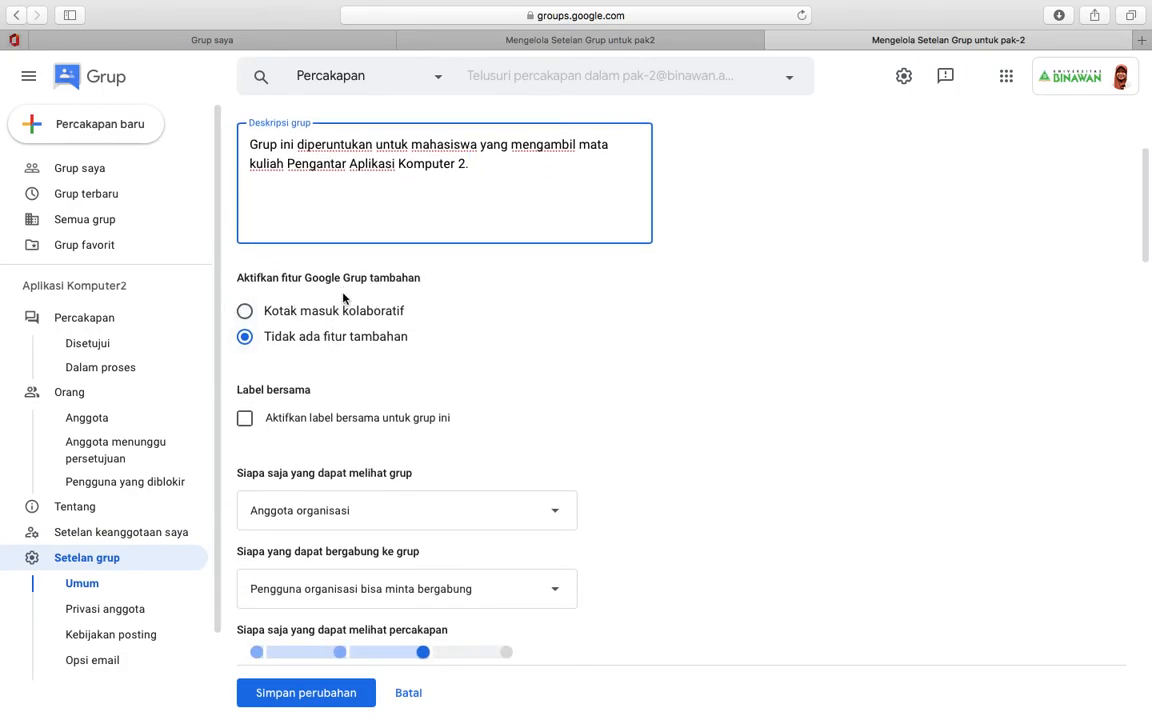
pyautogui.scroll(-3, 386, 334)
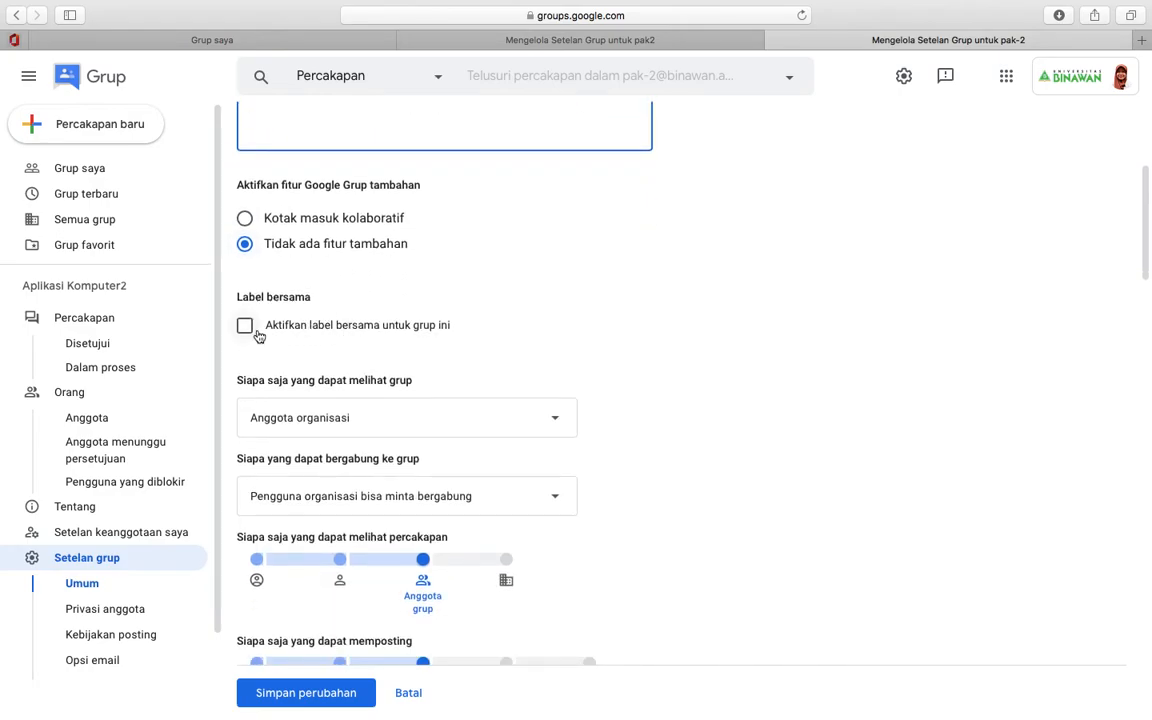
pyautogui.scroll(-6, 288, 345)
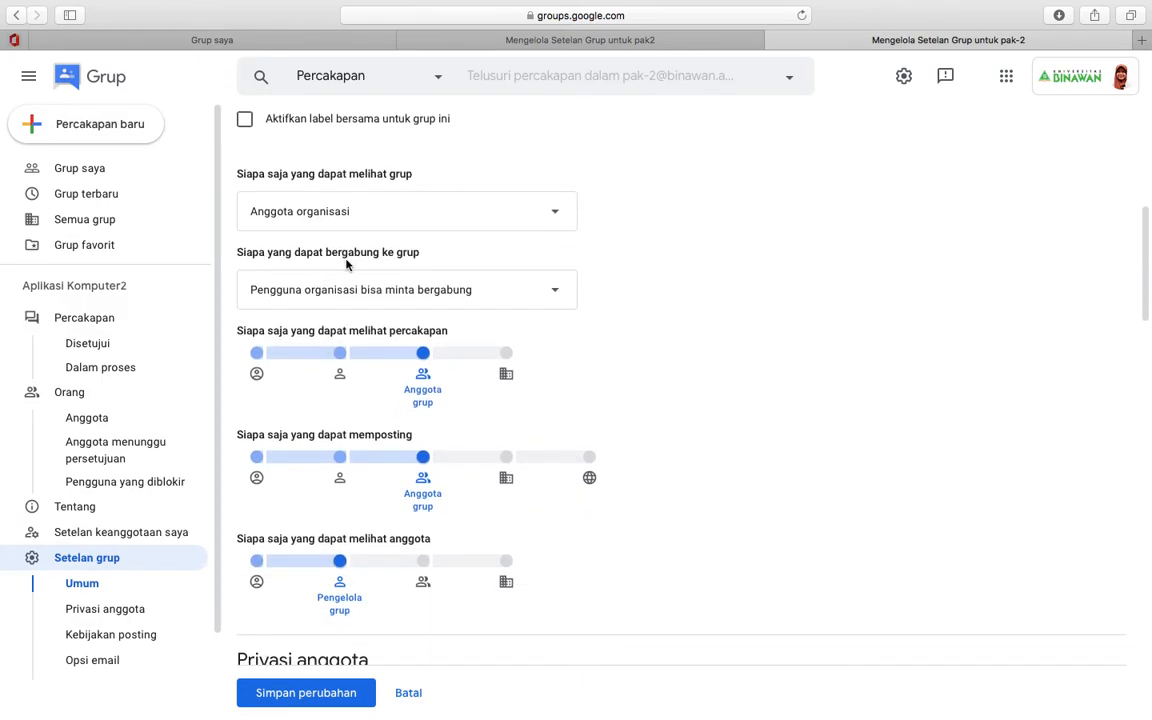
pyautogui.scroll(-3, 325, 360)
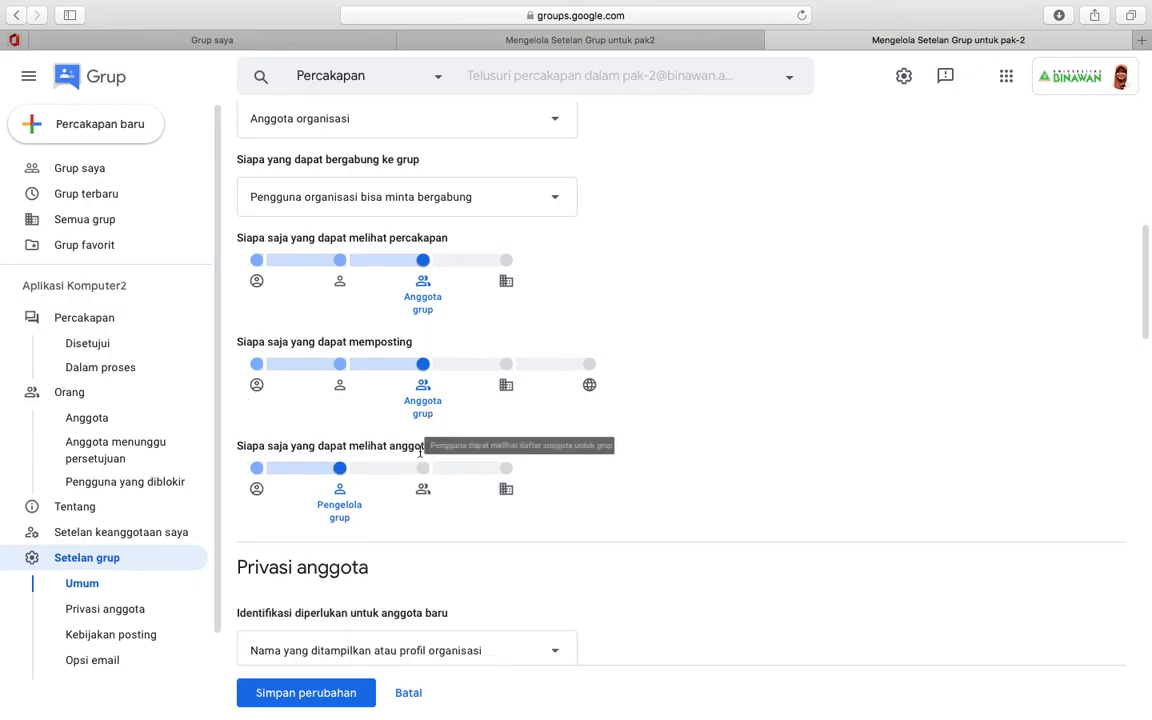
pyautogui.scroll(-5, 420, 455)
pyautogui.scroll(-10, 420, 455)
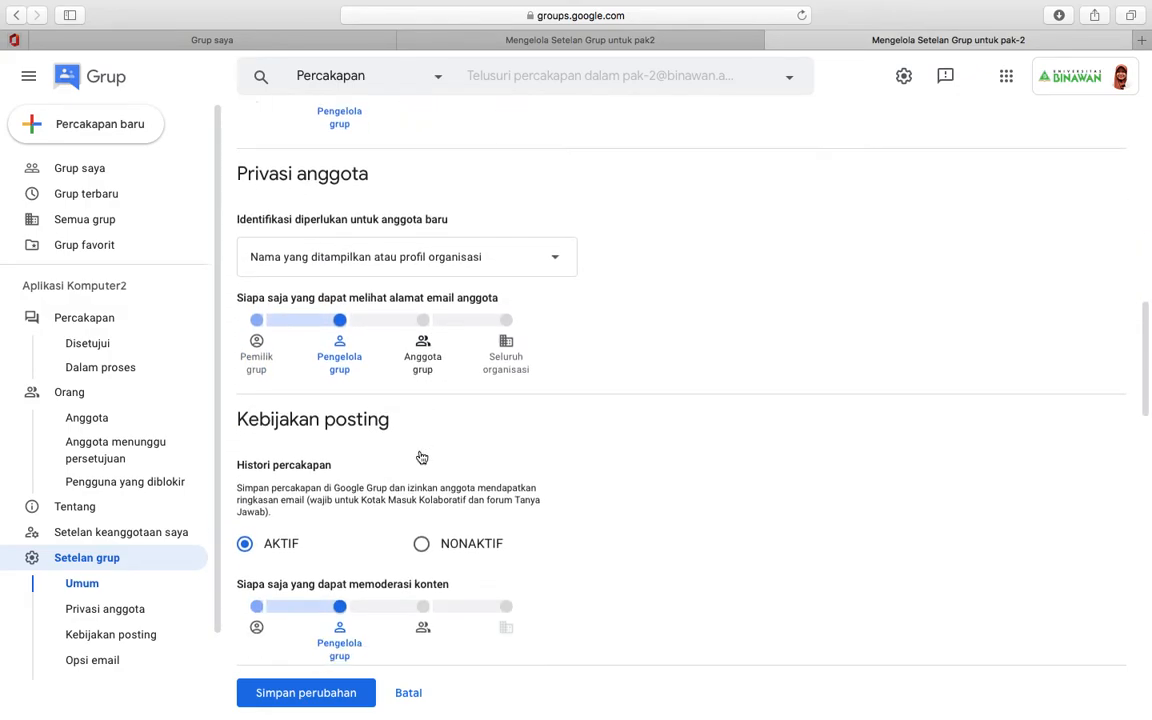
pyautogui.scroll(-2, 420, 455)
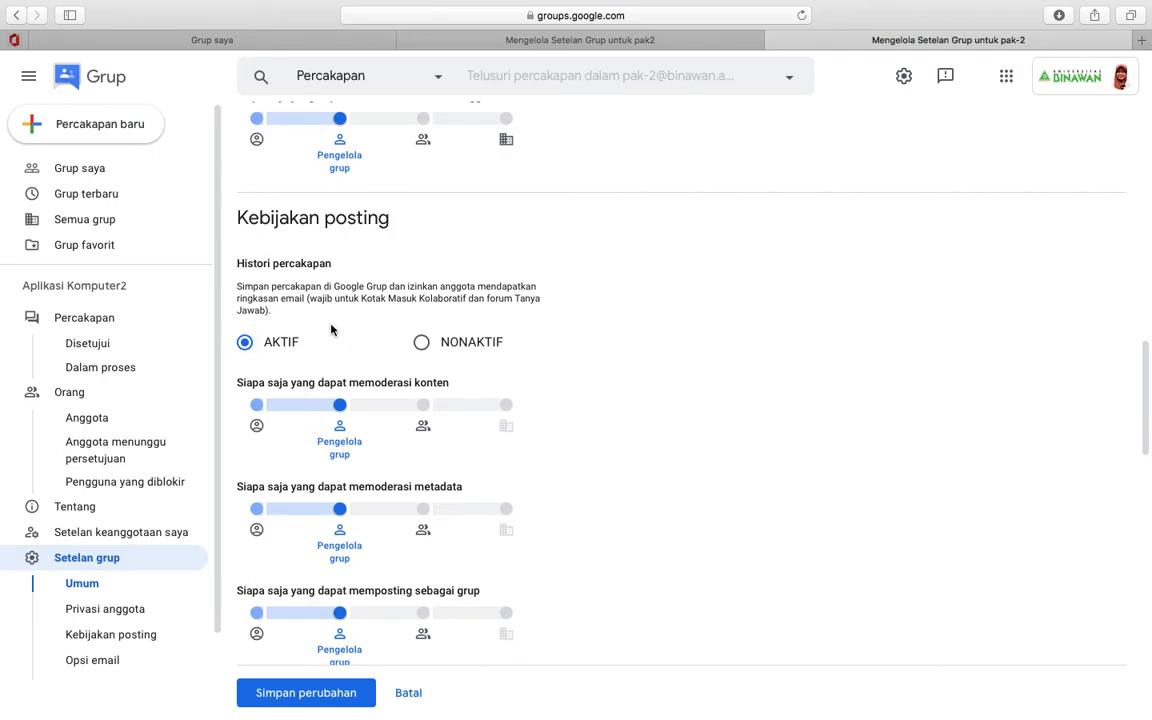
pyautogui.scroll(-8, 331, 330)
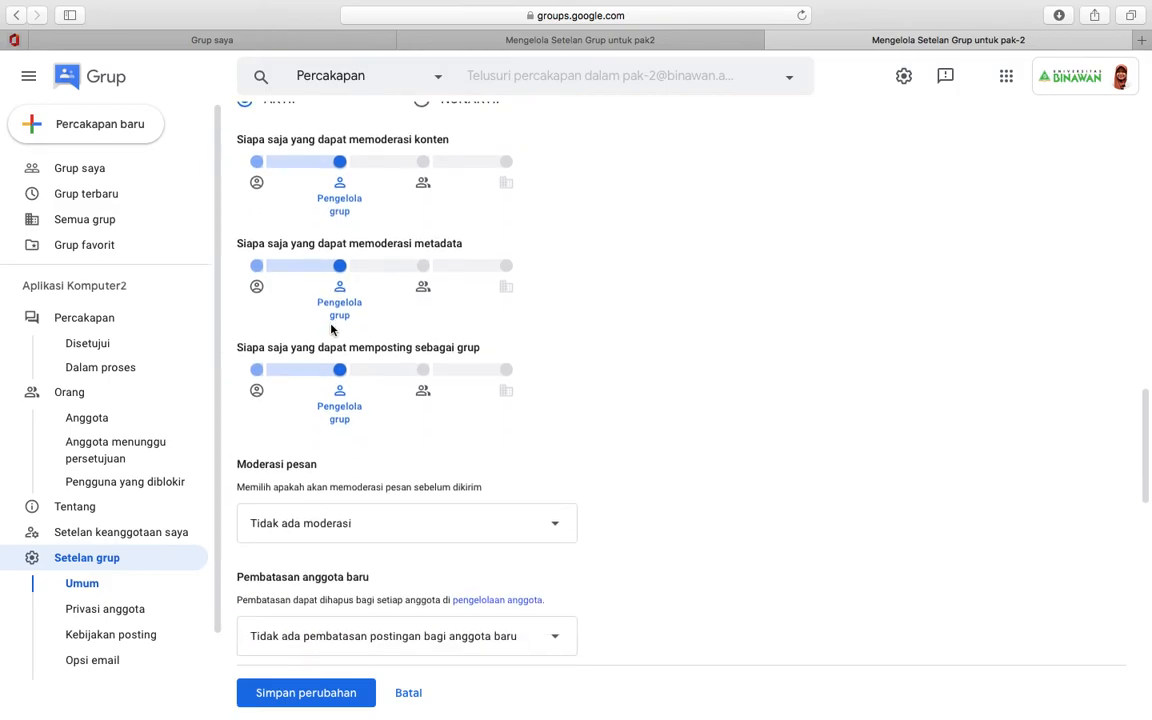
pyautogui.click(369, 445)
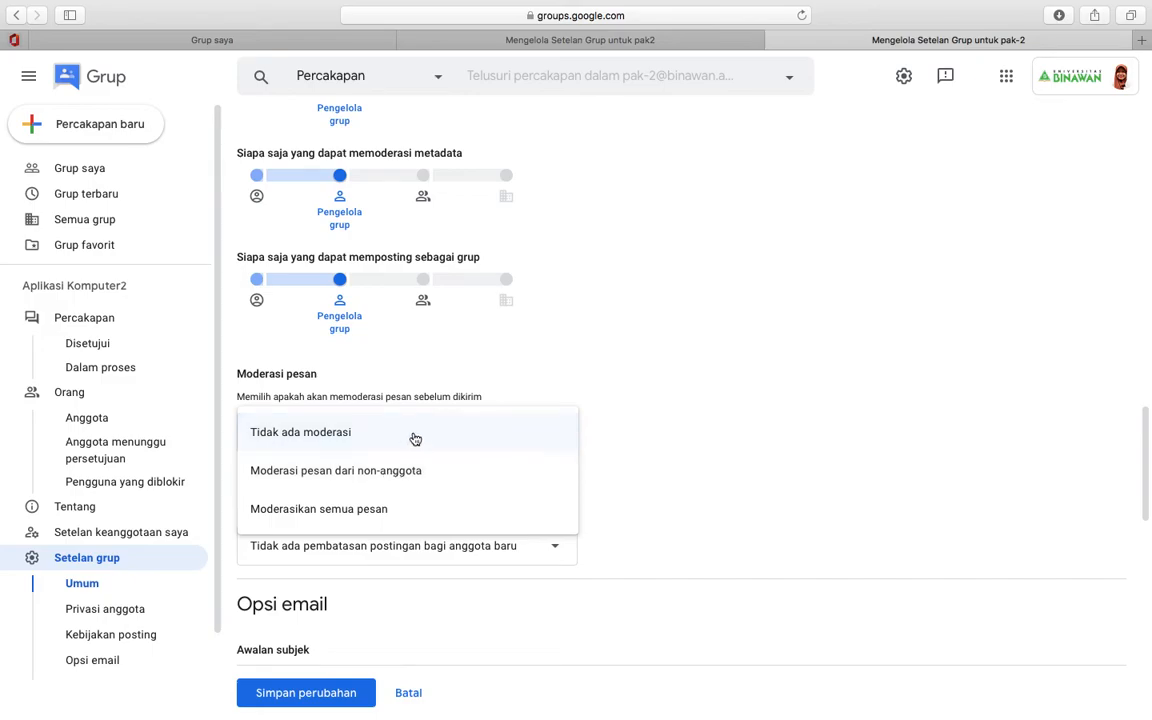
pyautogui.click(415, 434)
pyautogui.scroll(-7, 415, 435)
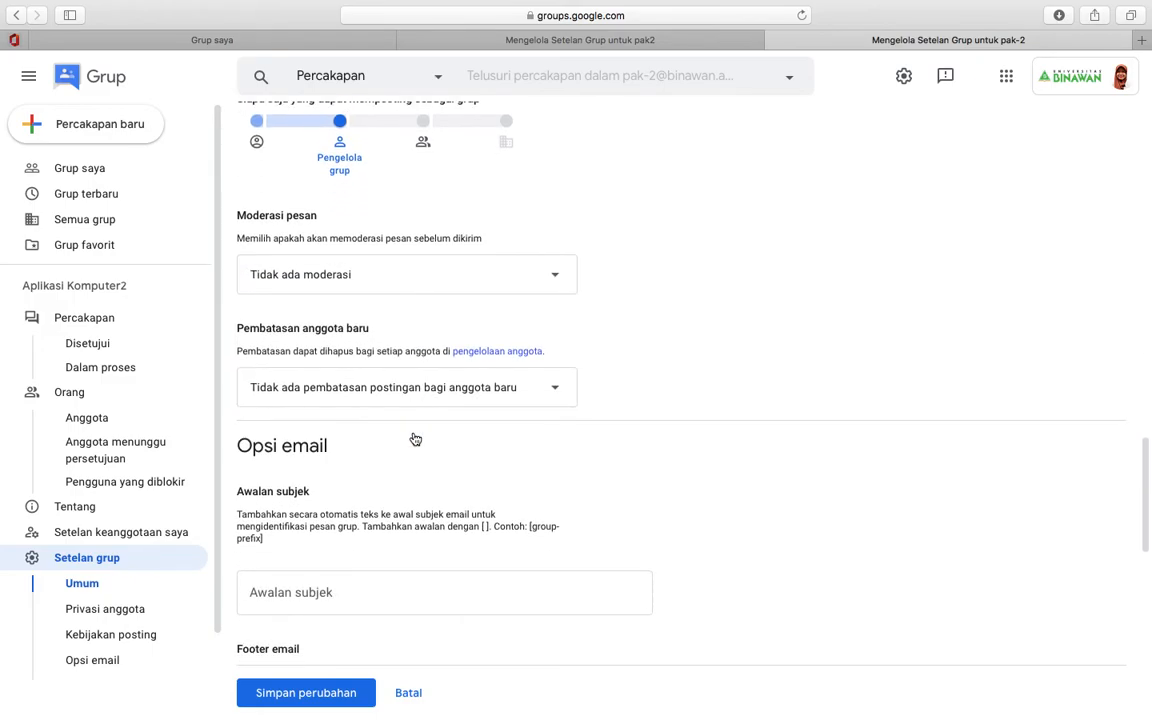
pyautogui.scroll(-5, 413, 432)
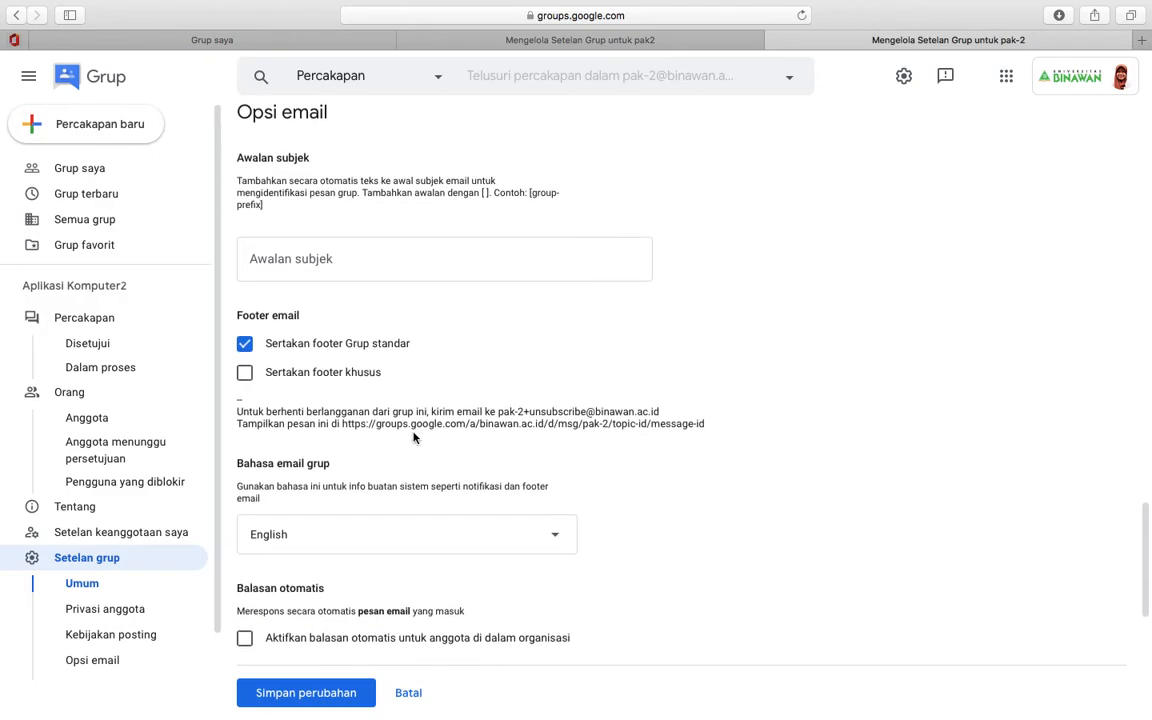
# - Set the group email language for Aplikasi Komputer2 to Indonesian
pyautogui.scroll(-3, 413, 386)
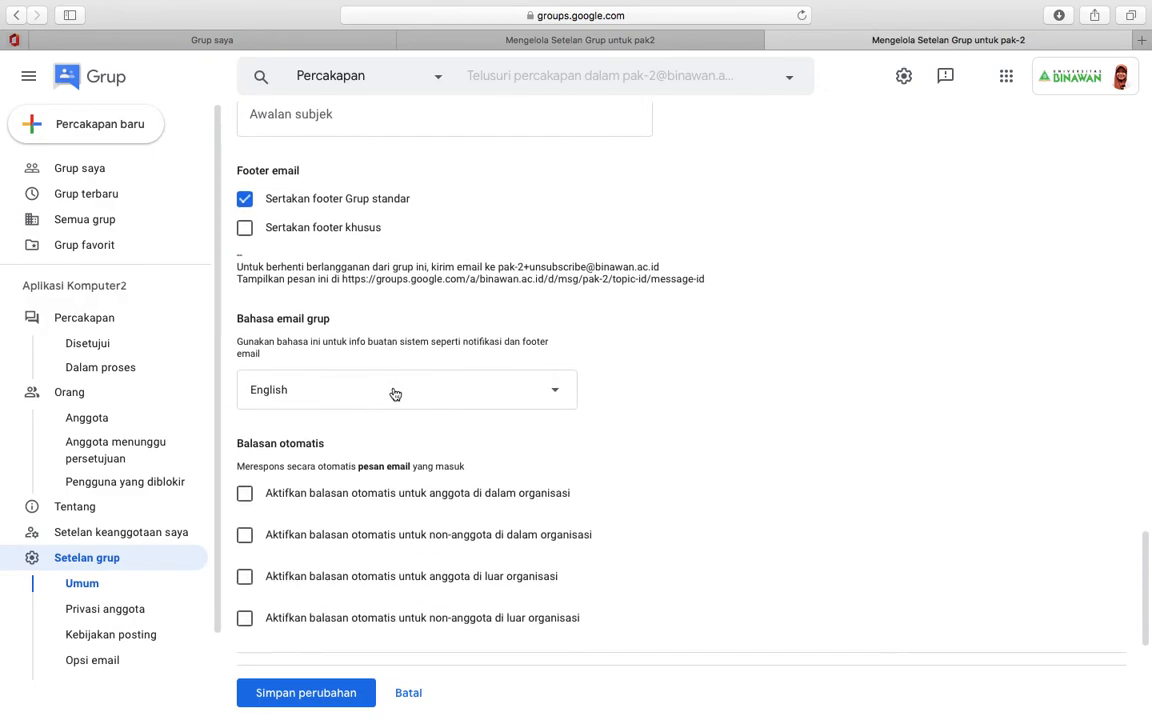
pyautogui.click(357, 391)
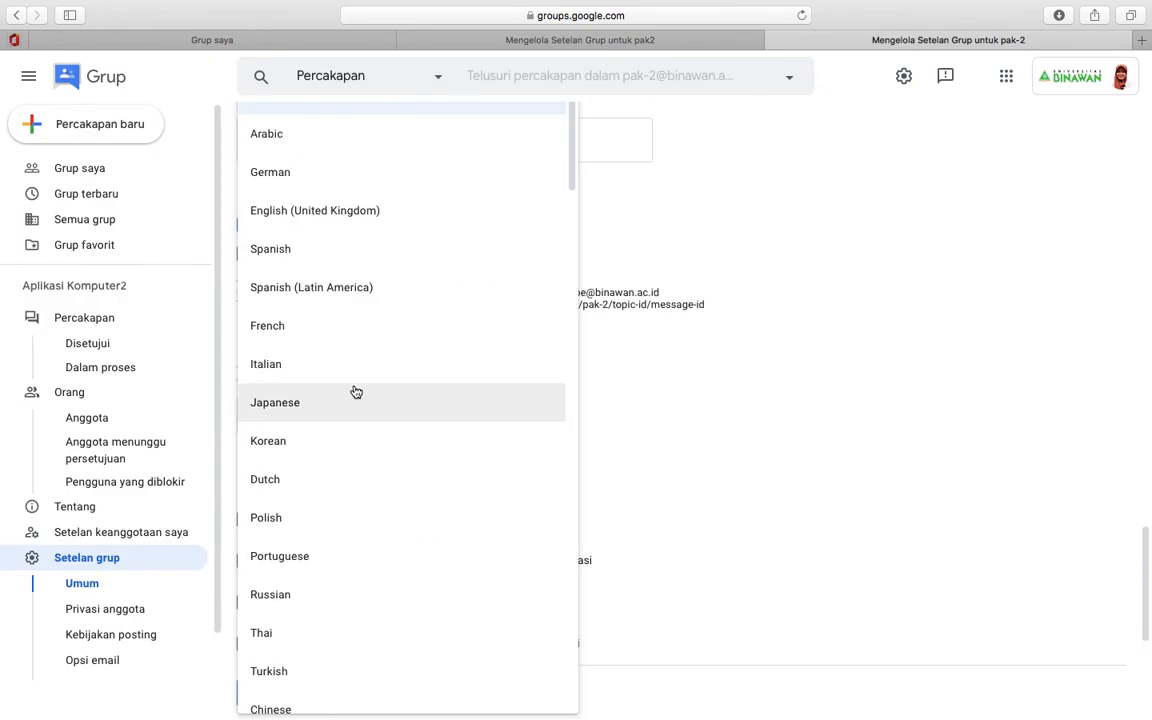
pyautogui.scroll(-10, 356, 392)
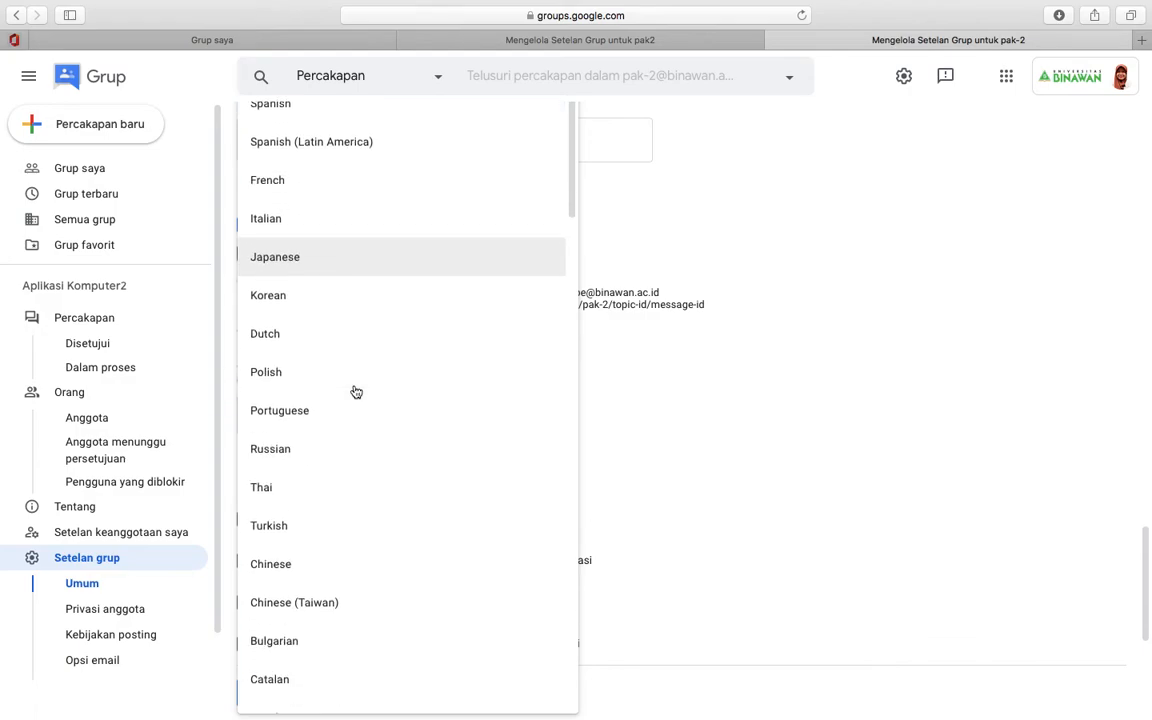
pyautogui.scroll(-10, 356, 392)
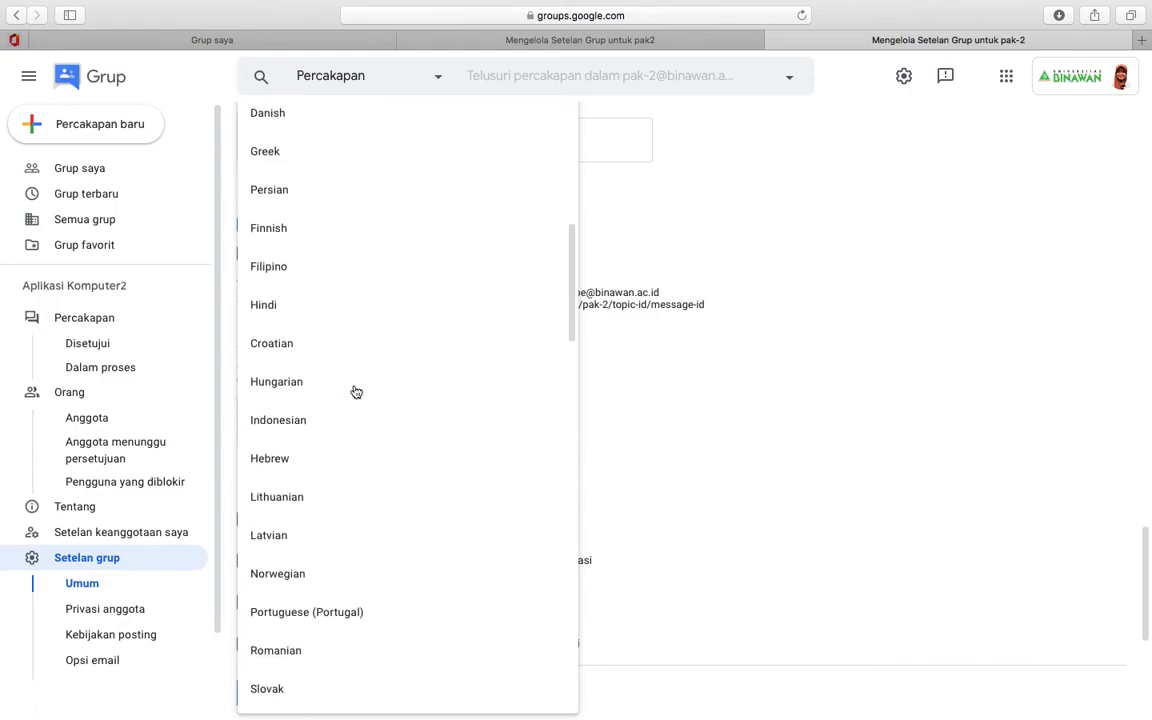
pyautogui.scroll(5, 356, 392)
pyautogui.scroll(-2, 356, 392)
pyautogui.click(261, 544)
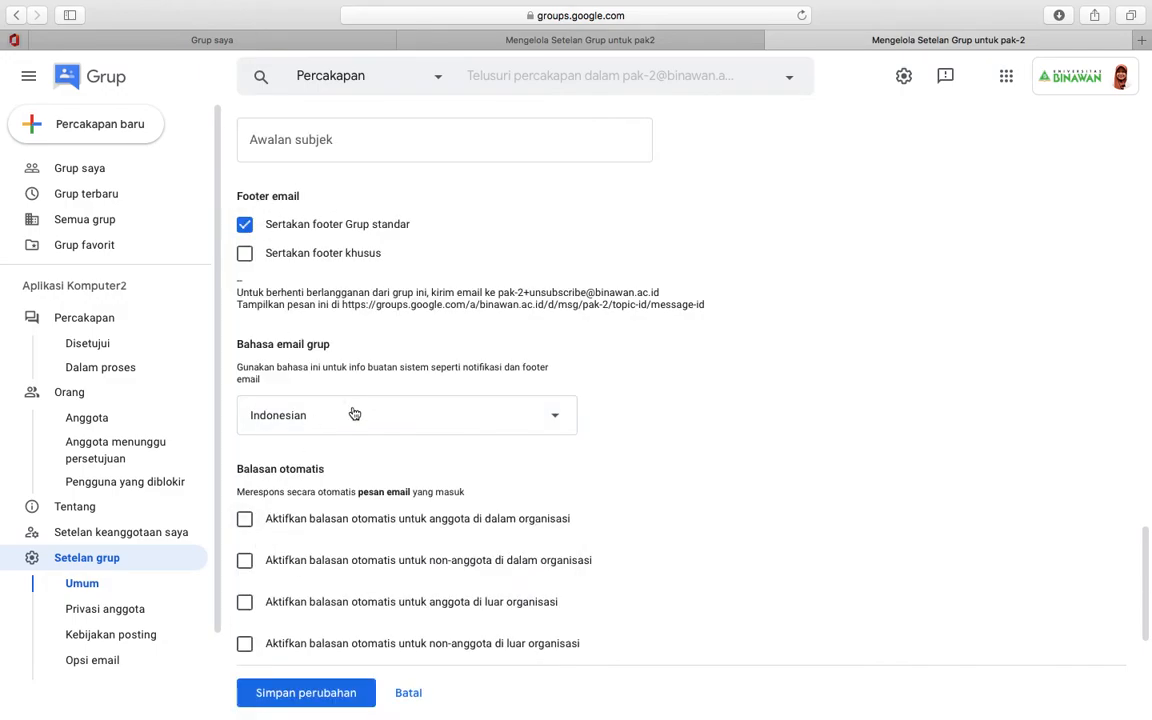
# - Save the settings with member management and role changes limited to 'Pengelola grup'
pyautogui.scroll(-5, 354, 413)
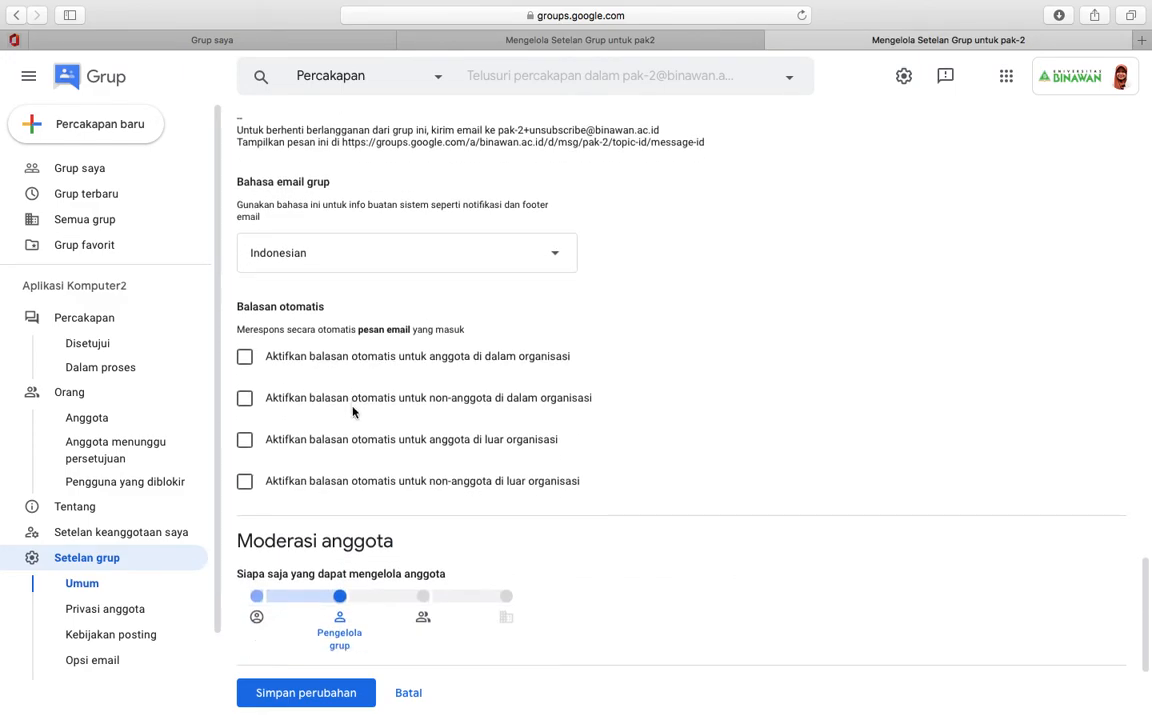
pyautogui.scroll(-2, 353, 411)
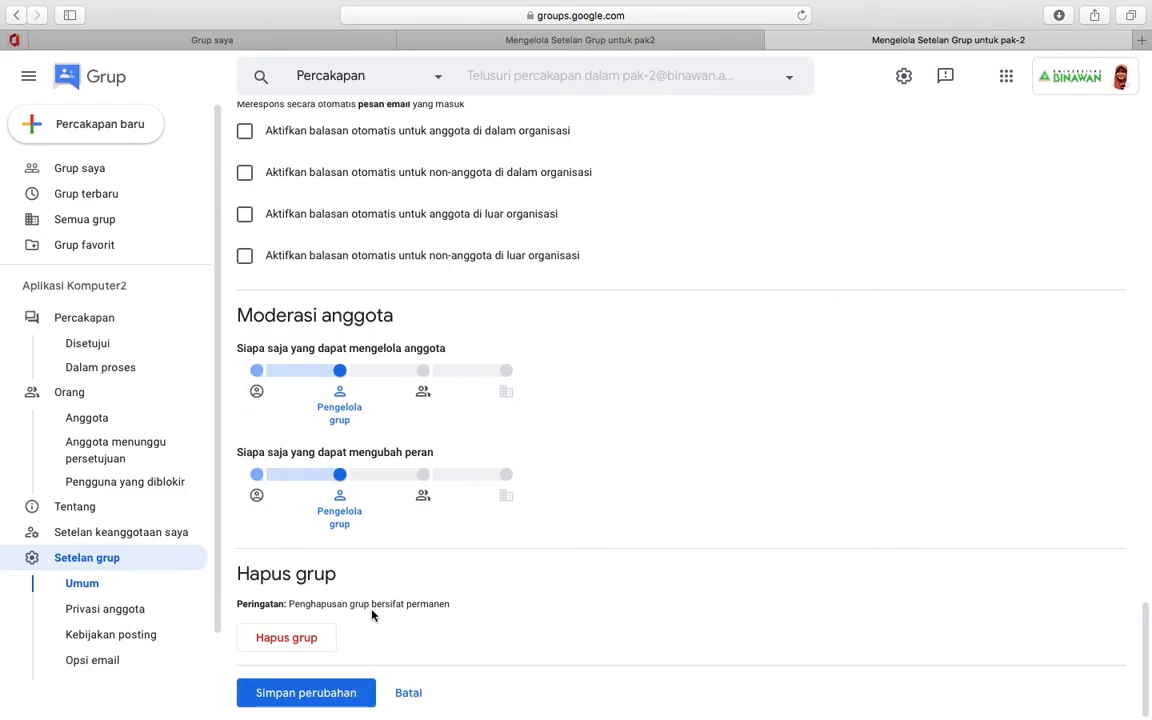
pyautogui.moveTo(393, 392)
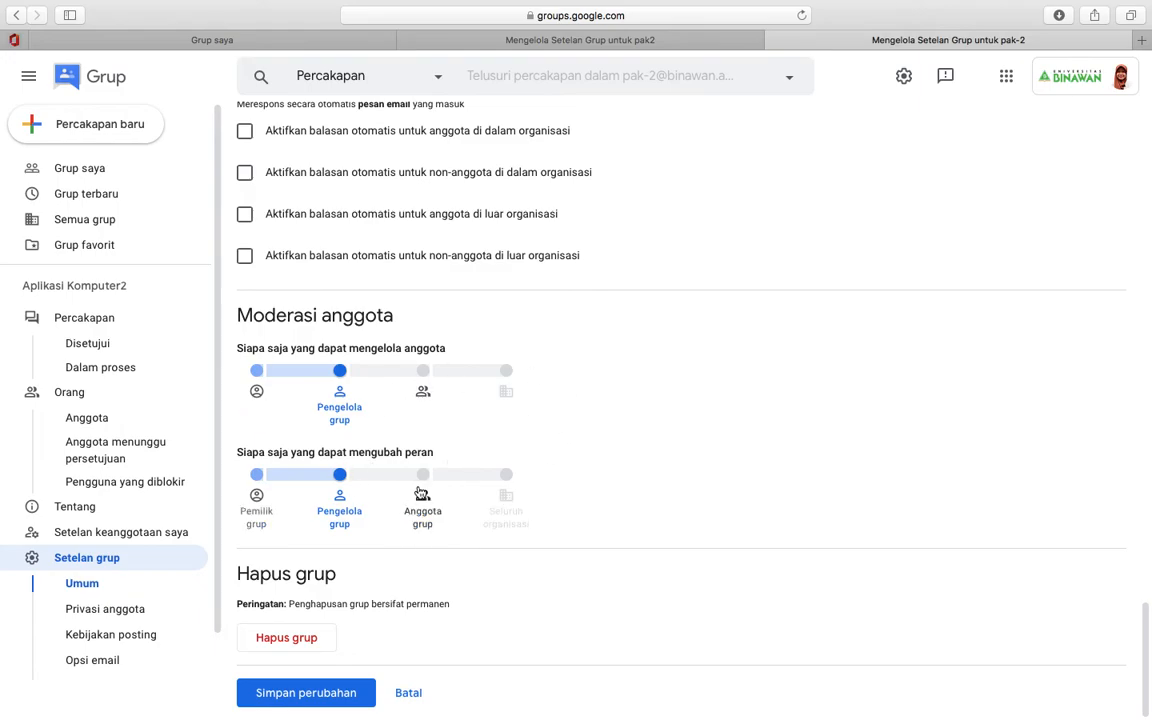
pyautogui.click(306, 693)
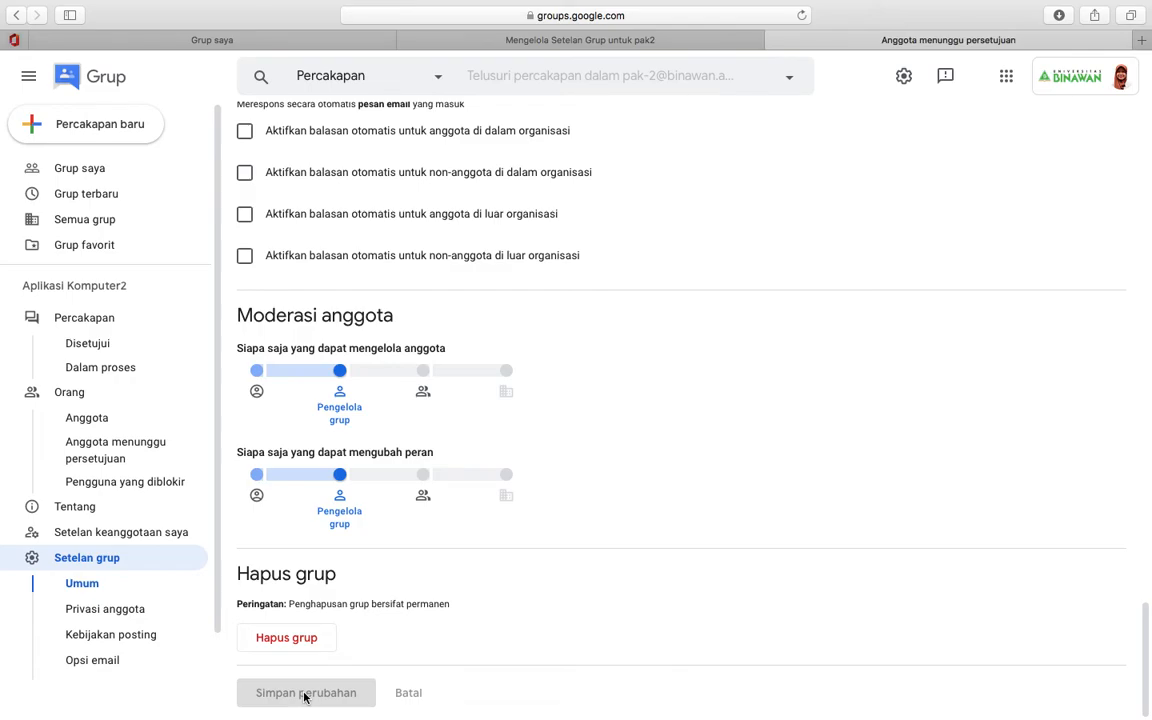
# - Star Aplikasi Komputer2 on the Grup saya list and expand Grup favorit to show it
pyautogui.click(77, 167)
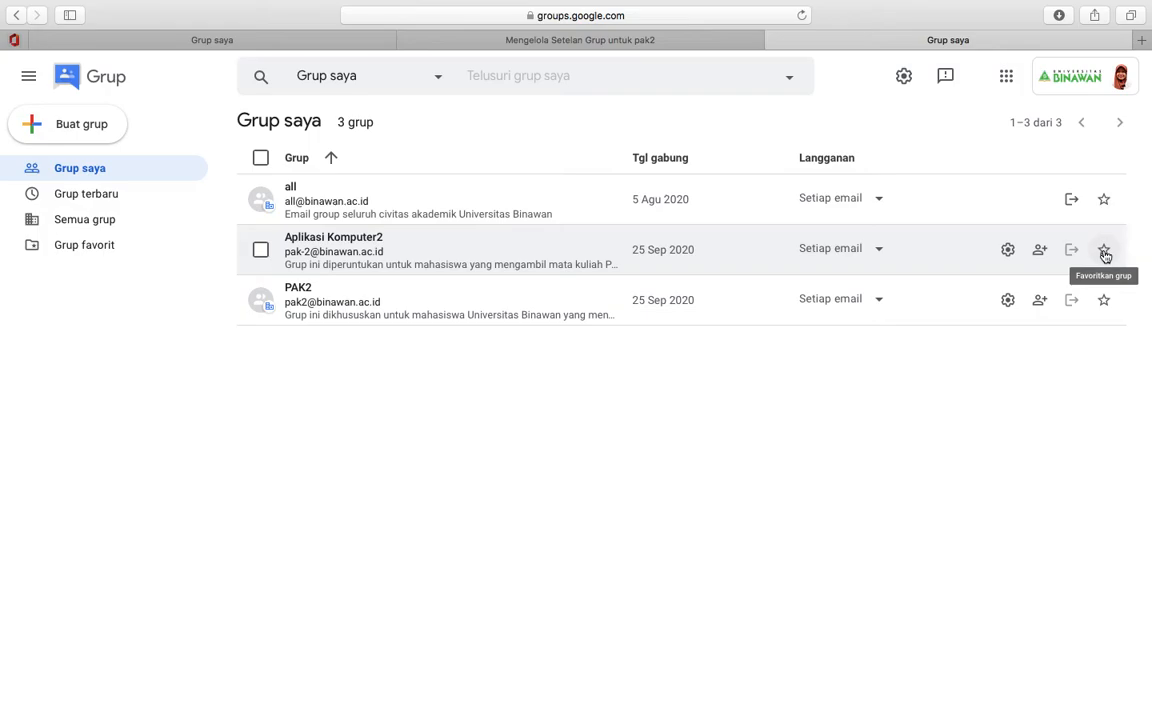
pyautogui.click(1104, 250)
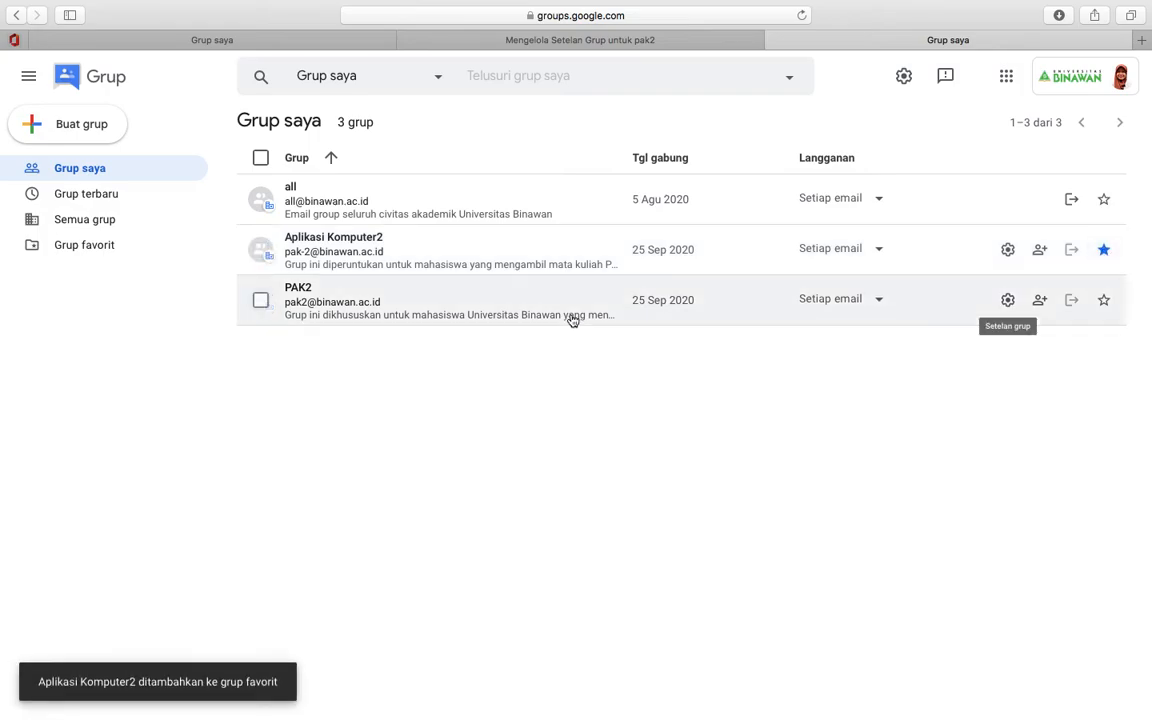
pyautogui.click(79, 247)
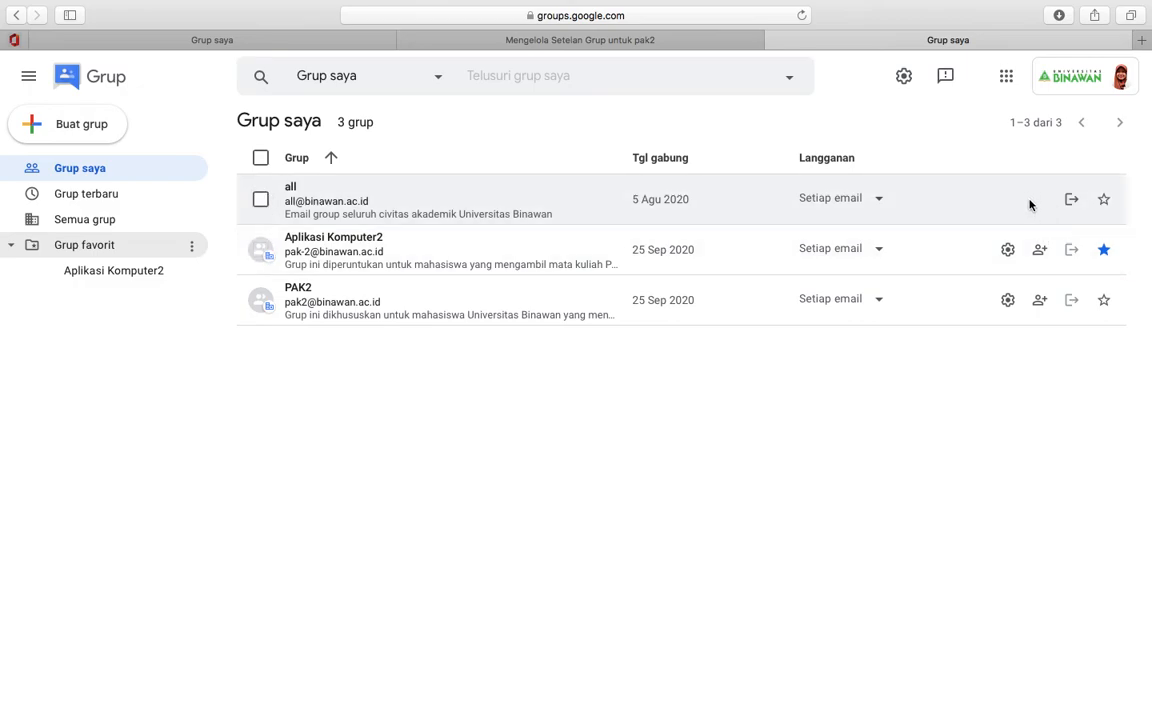
# - Open Aplikasi Komputer2's settings from its gear icon and scroll through them
pyautogui.click(1007, 250)
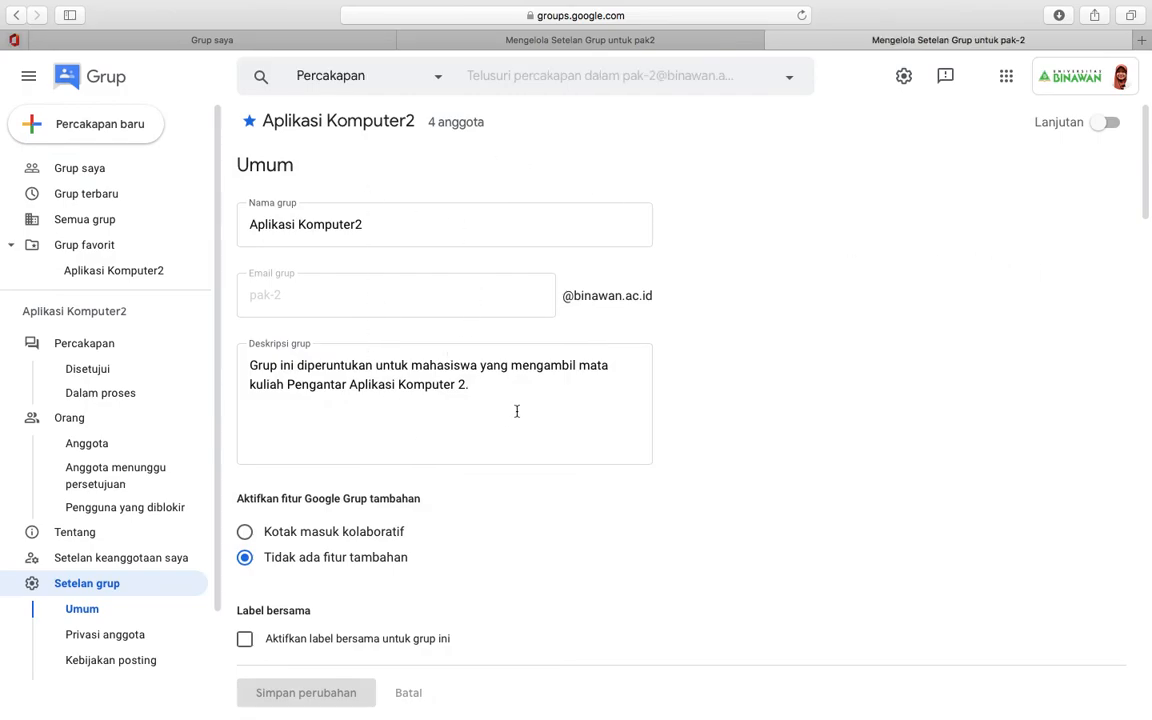
pyautogui.scroll(-5, 517, 412)
pyautogui.scroll(-20, 517, 416)
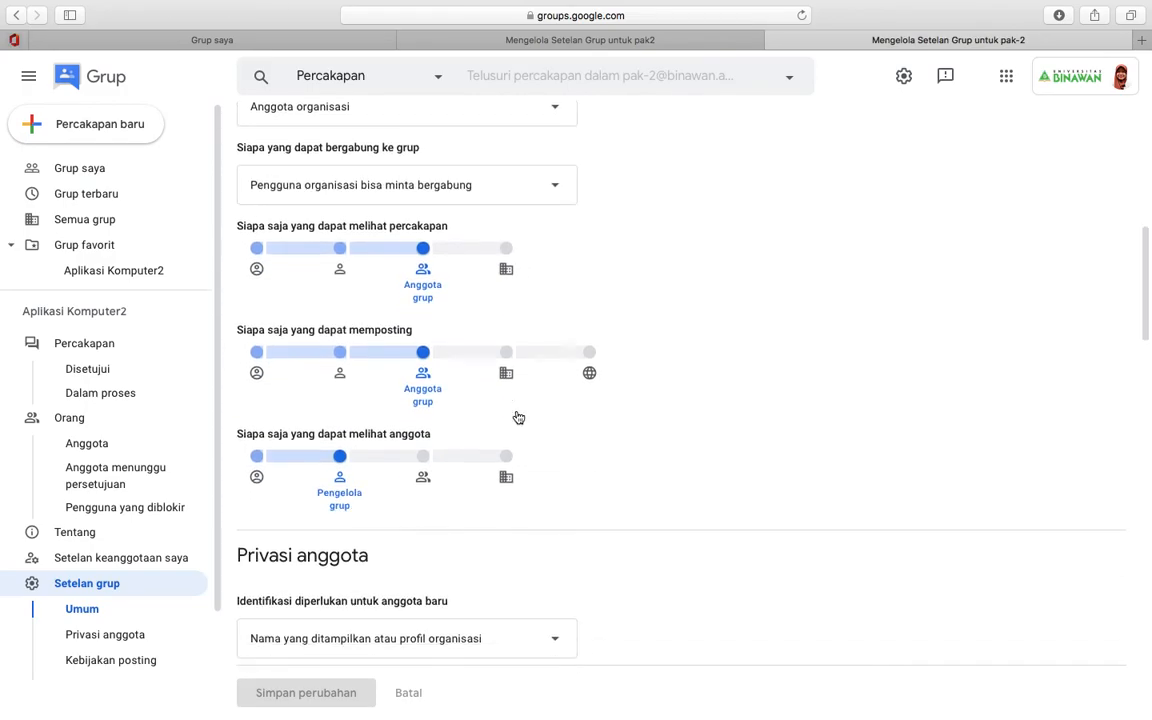
pyautogui.scroll(-5, 517, 414)
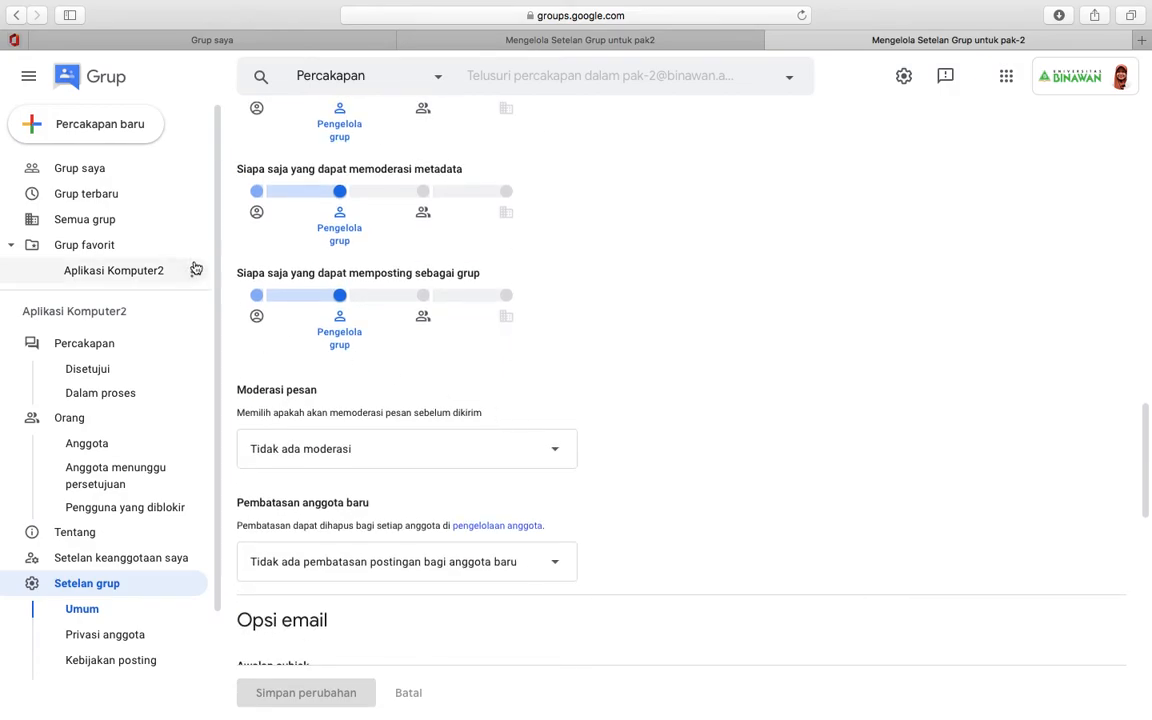
# - Browse Grup terbaru and Semua grup, collapse Grup favorit, and return to Grup saya
pyautogui.click(85, 170)
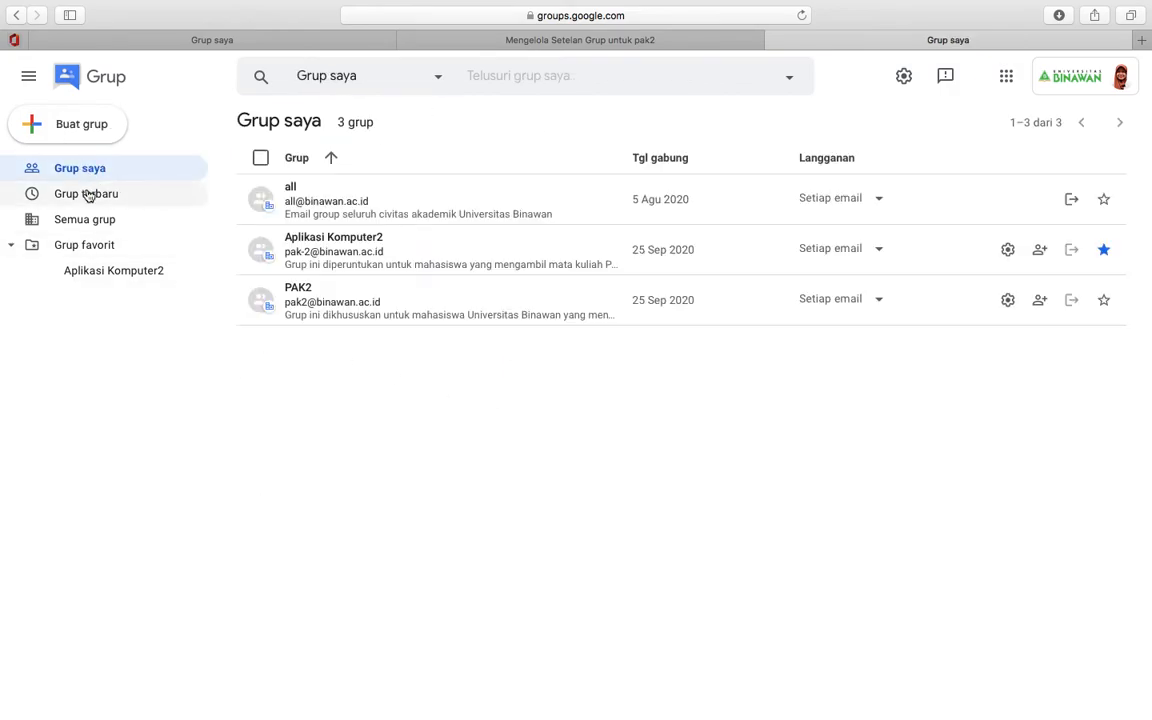
pyautogui.click(87, 196)
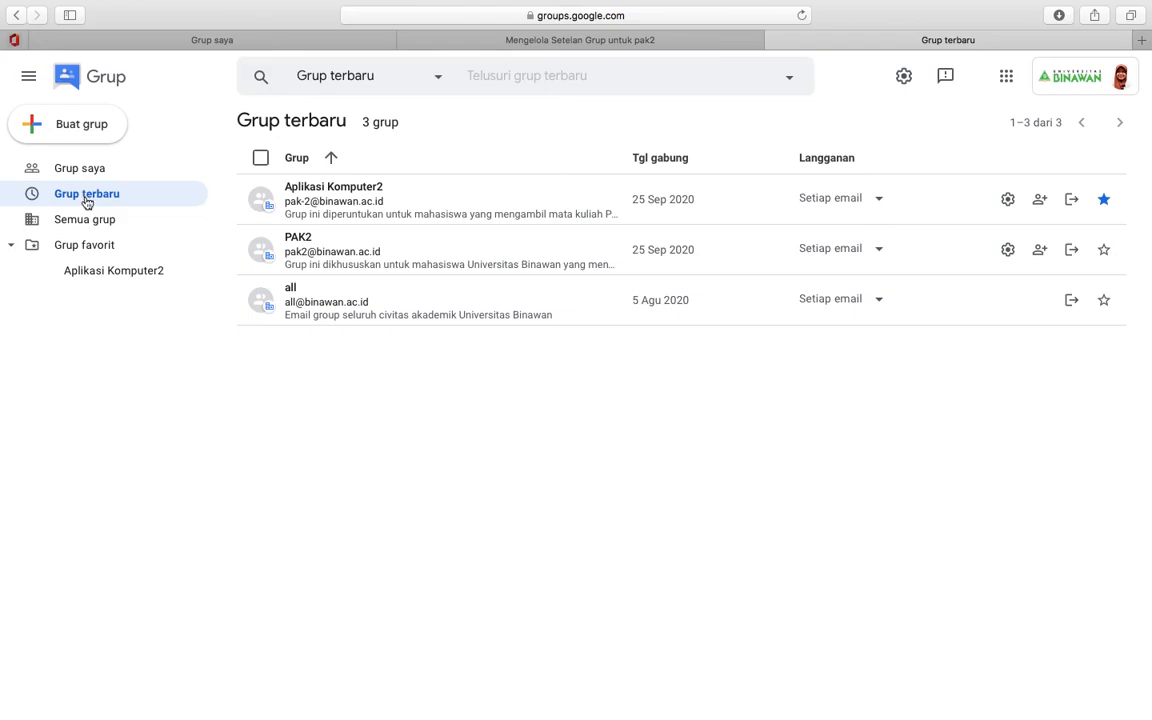
pyautogui.click(86, 220)
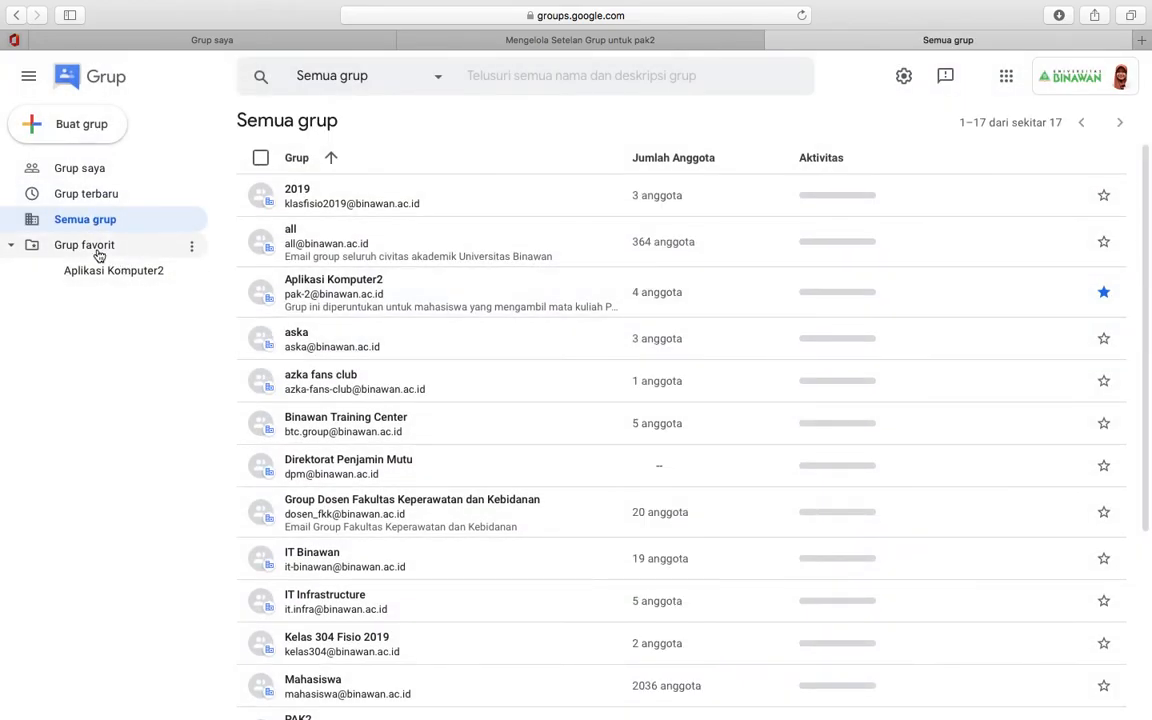
pyautogui.click(98, 250)
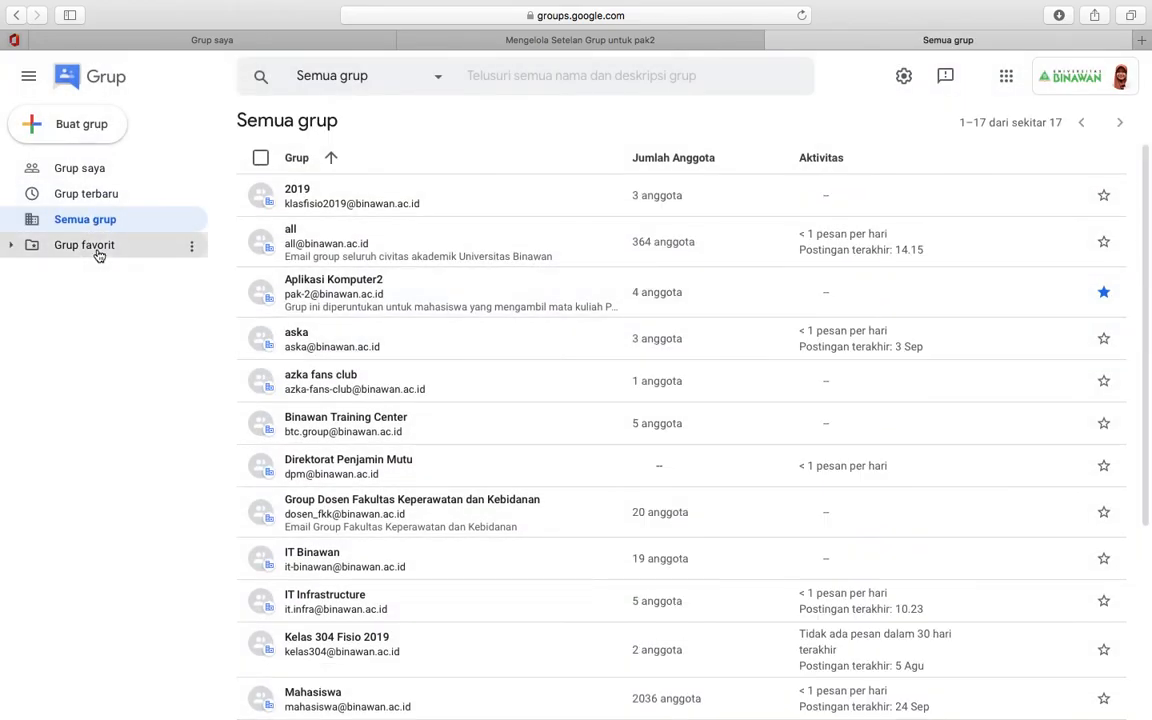
pyautogui.click(80, 170)
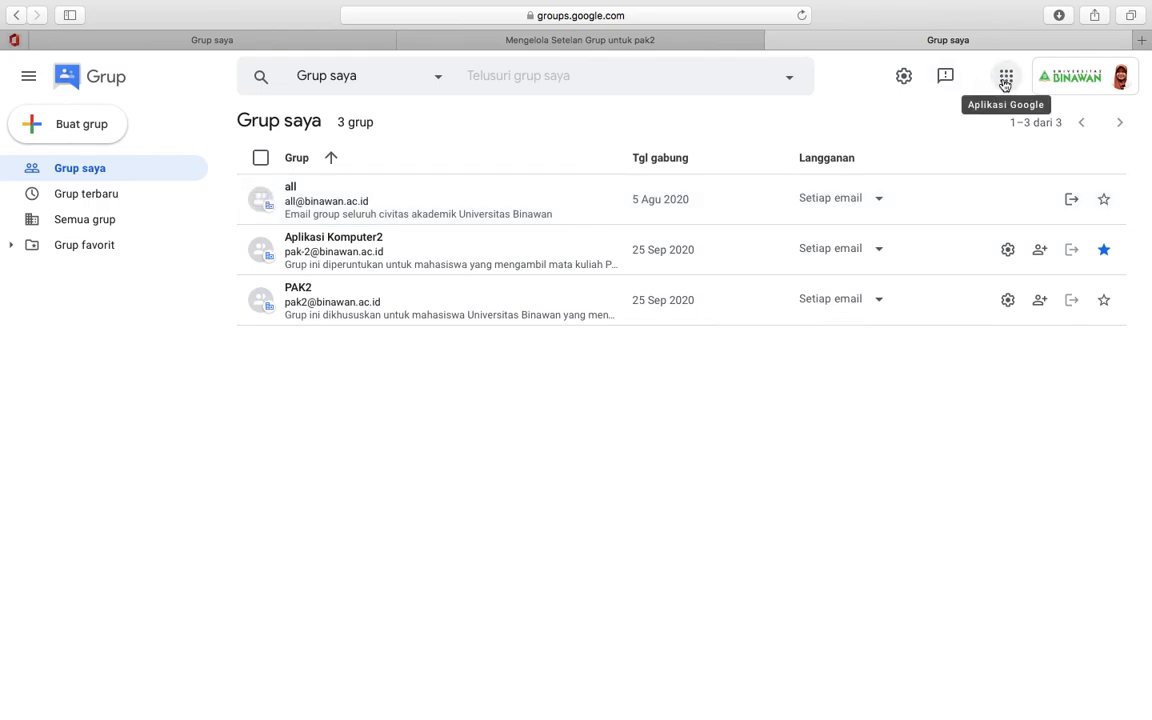
# - In Gmail, read the 'Grup Aplikasi Komputer2 telah dibuat' email and follow Buka grup Anda
pyautogui.click(1005, 85)
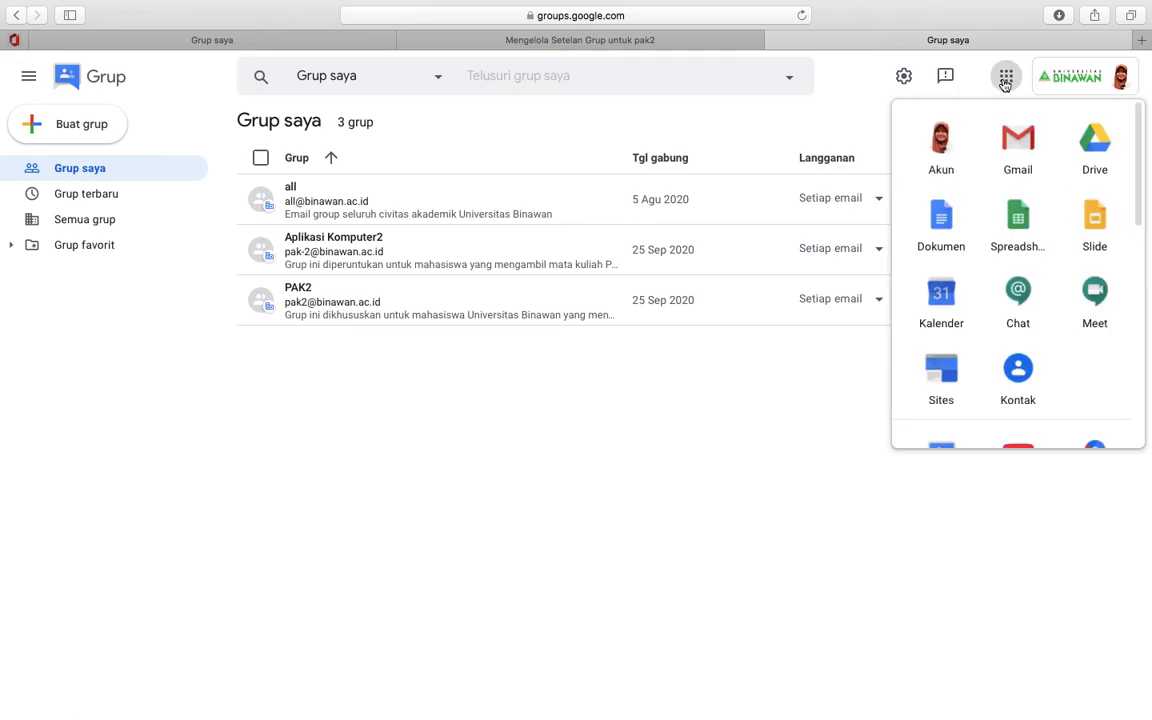
pyautogui.click(1026, 143)
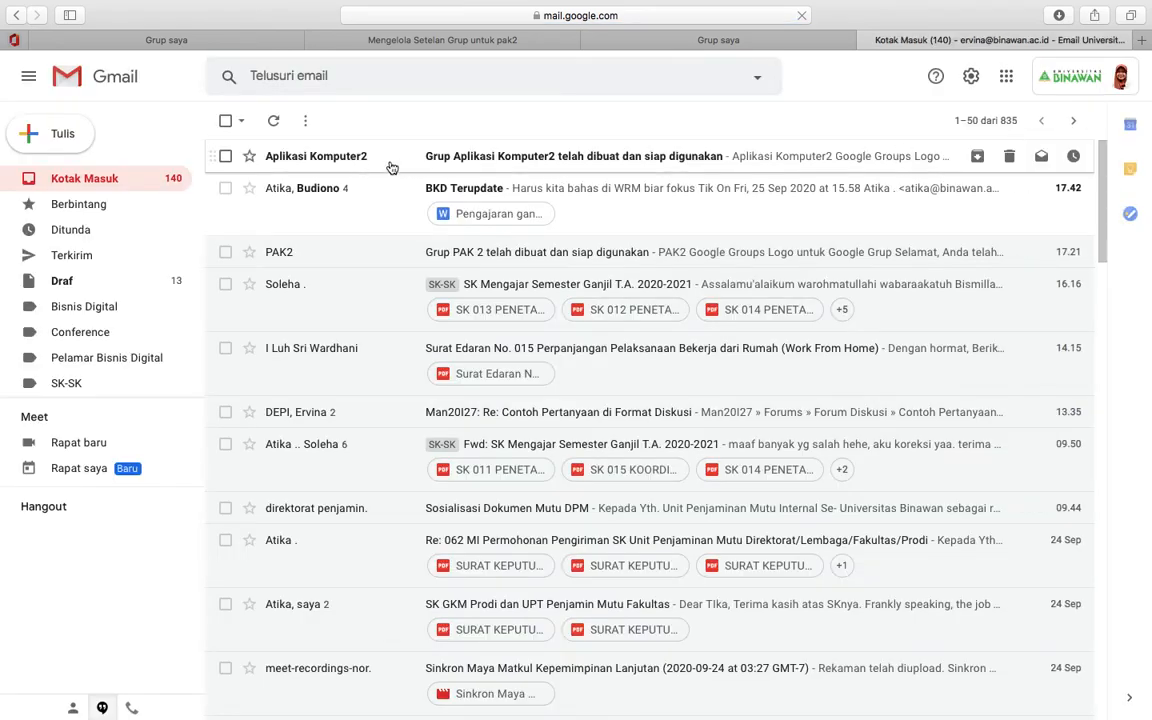
pyautogui.click(494, 160)
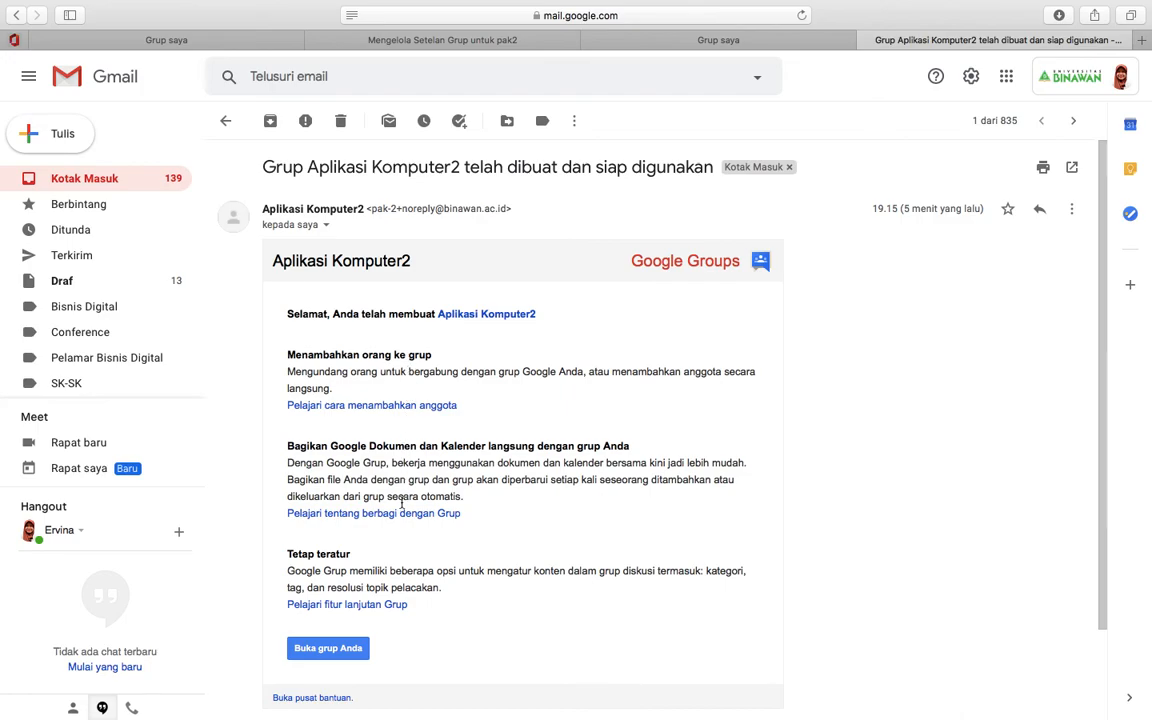
pyautogui.scroll(-1, 362, 452)
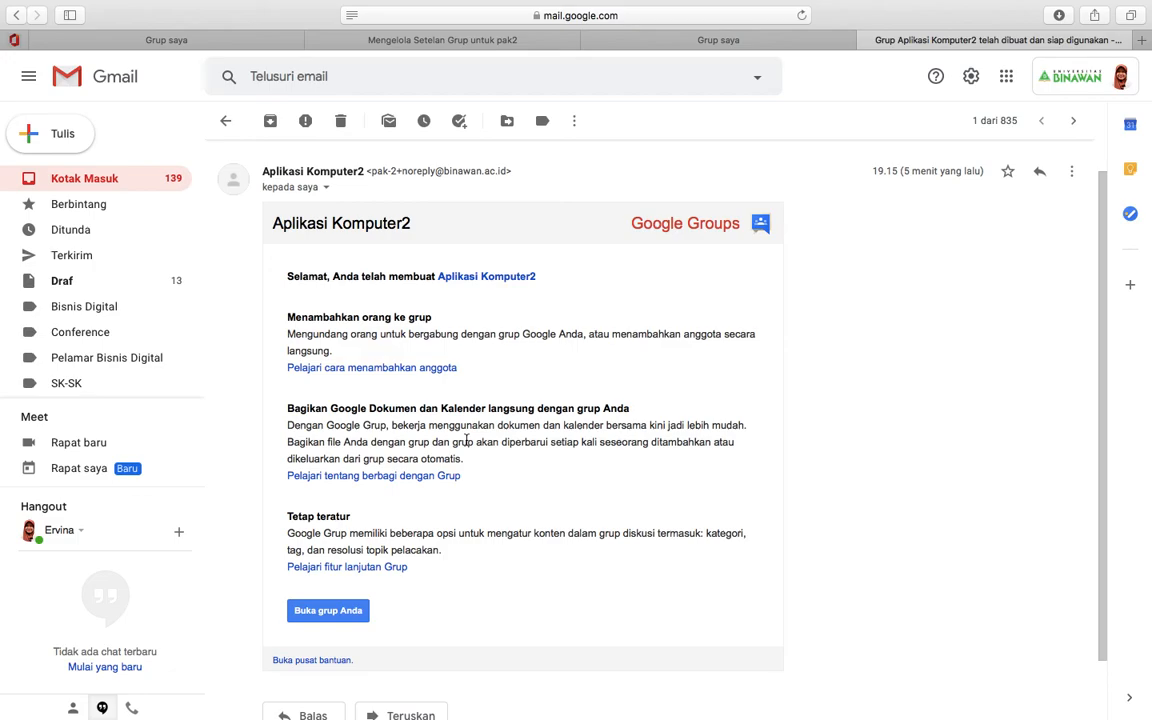
pyautogui.scroll(-2, 466, 440)
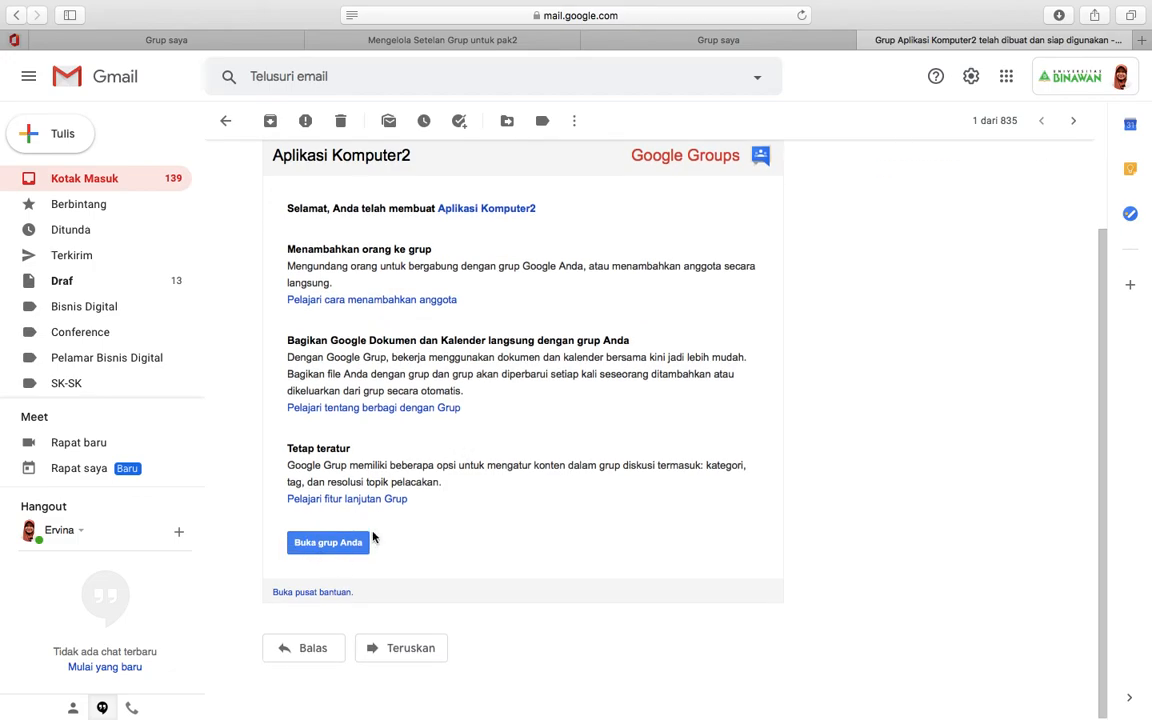
pyautogui.click(352, 548)
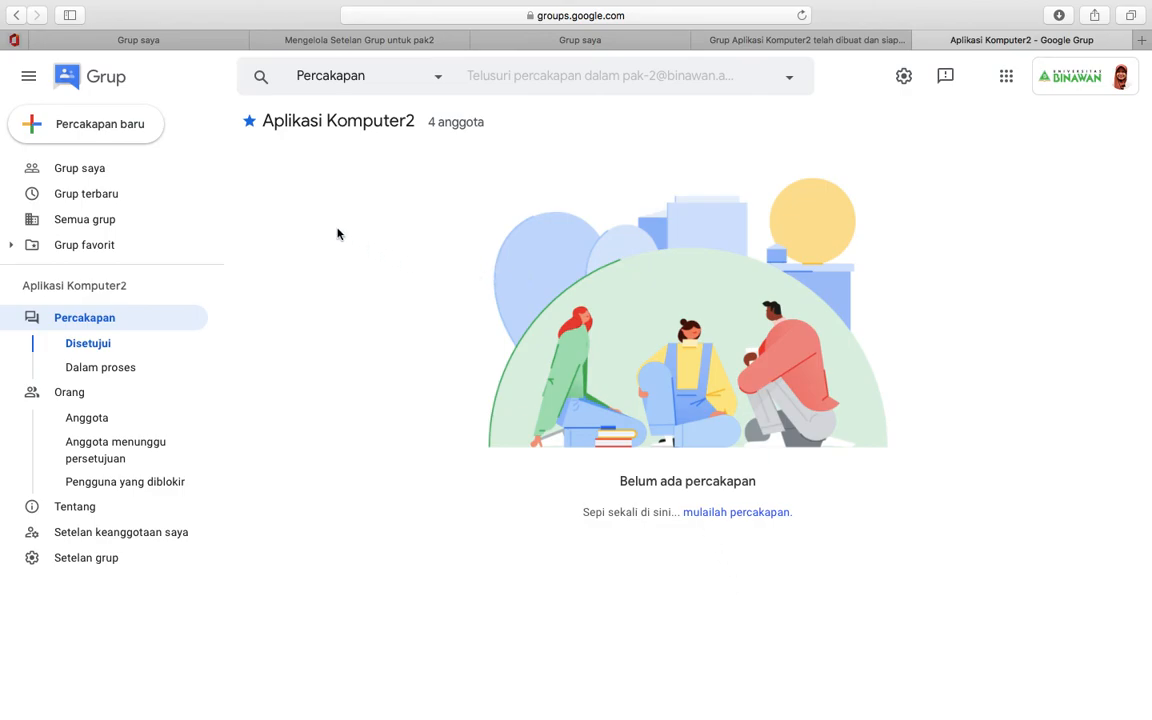
# - From Grup saya, view the 'all' and Aplikasi Komputer2 conversations, ending back on Grup saya
pyautogui.click(107, 175)
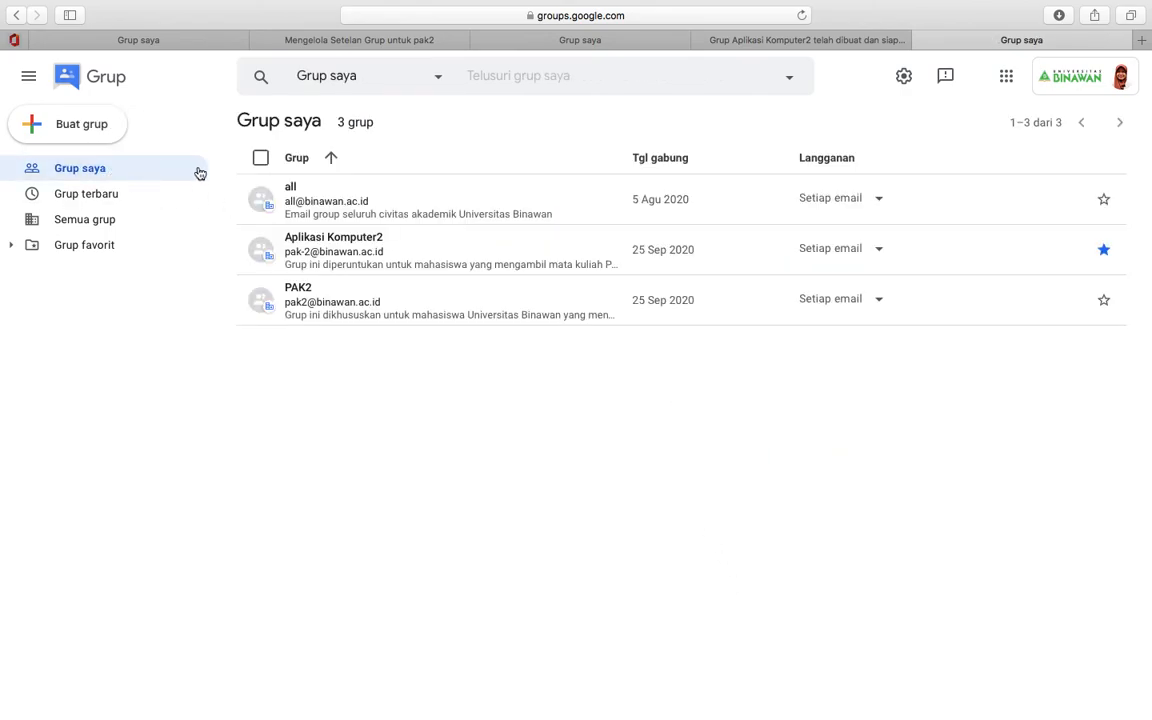
pyautogui.click(339, 205)
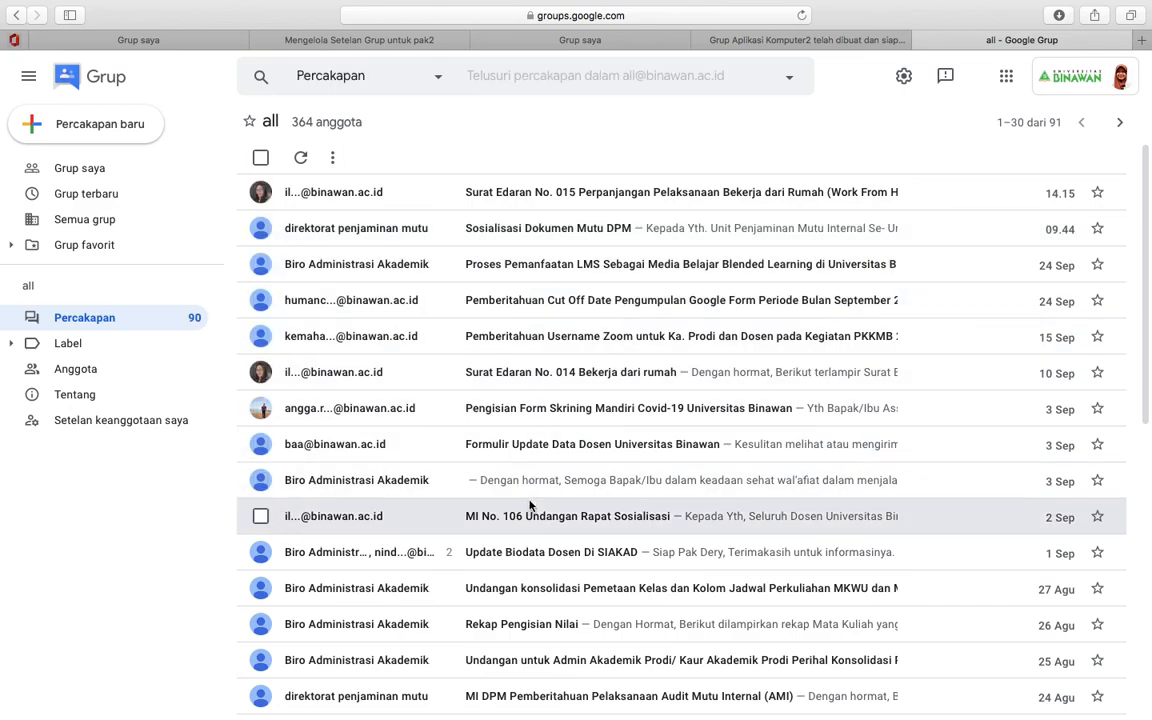
pyautogui.click(98, 170)
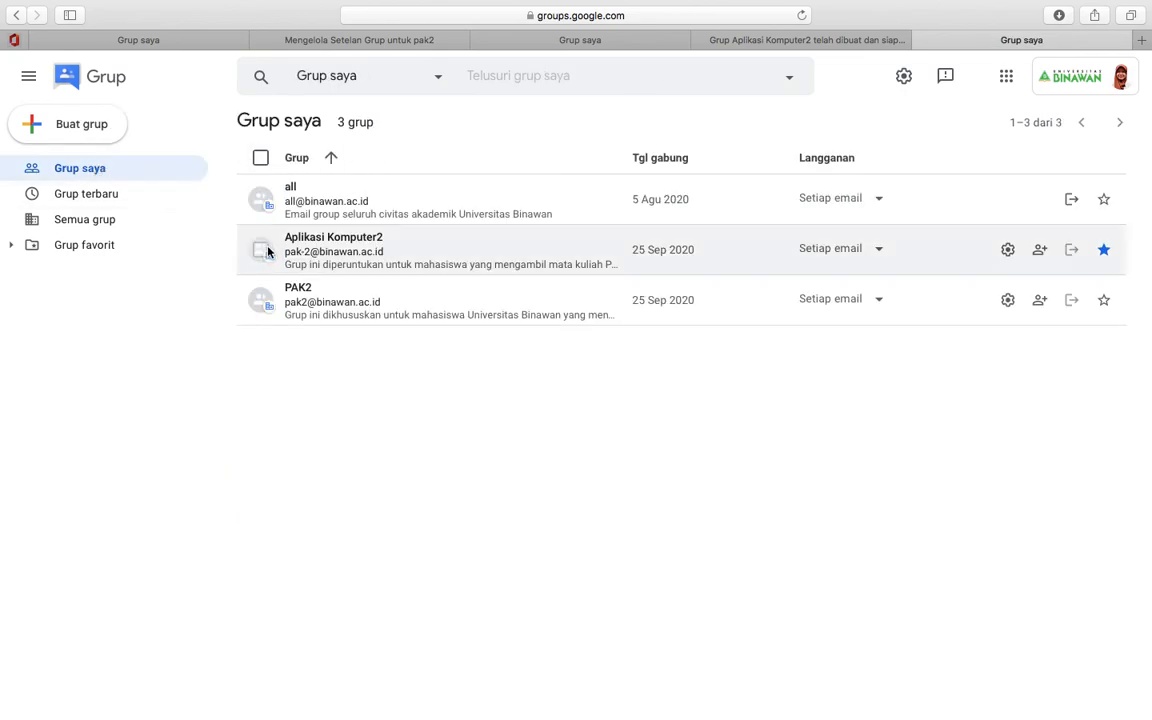
pyautogui.click(301, 249)
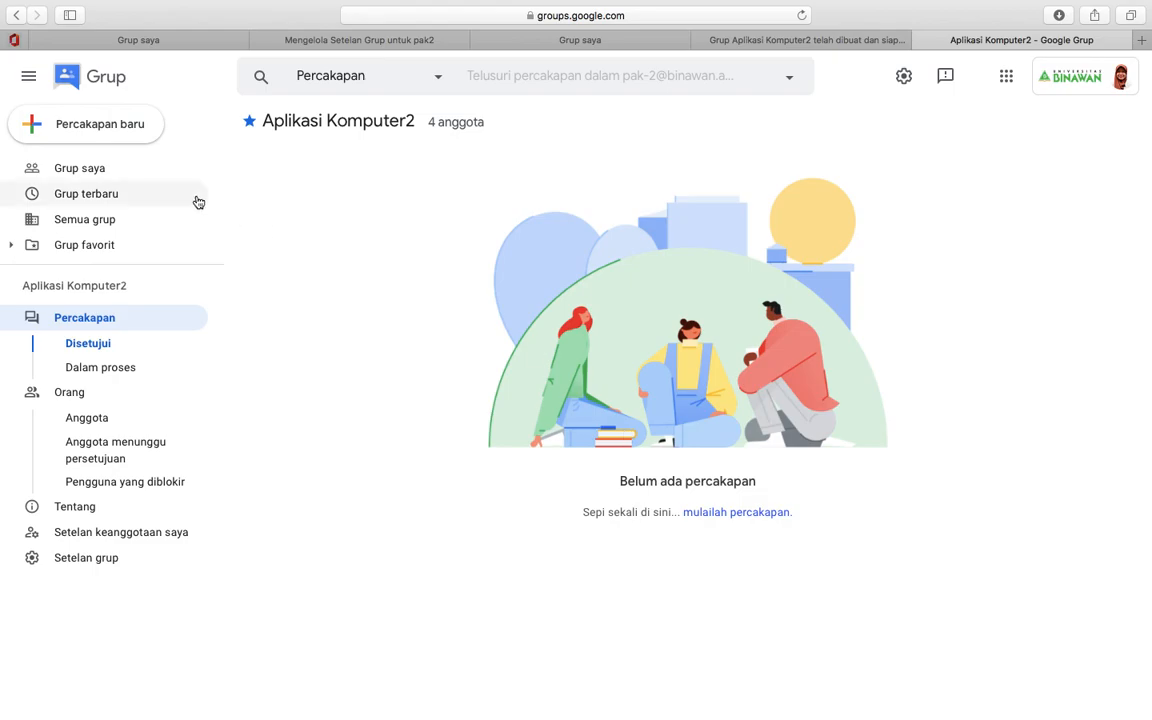
pyautogui.click(90, 168)
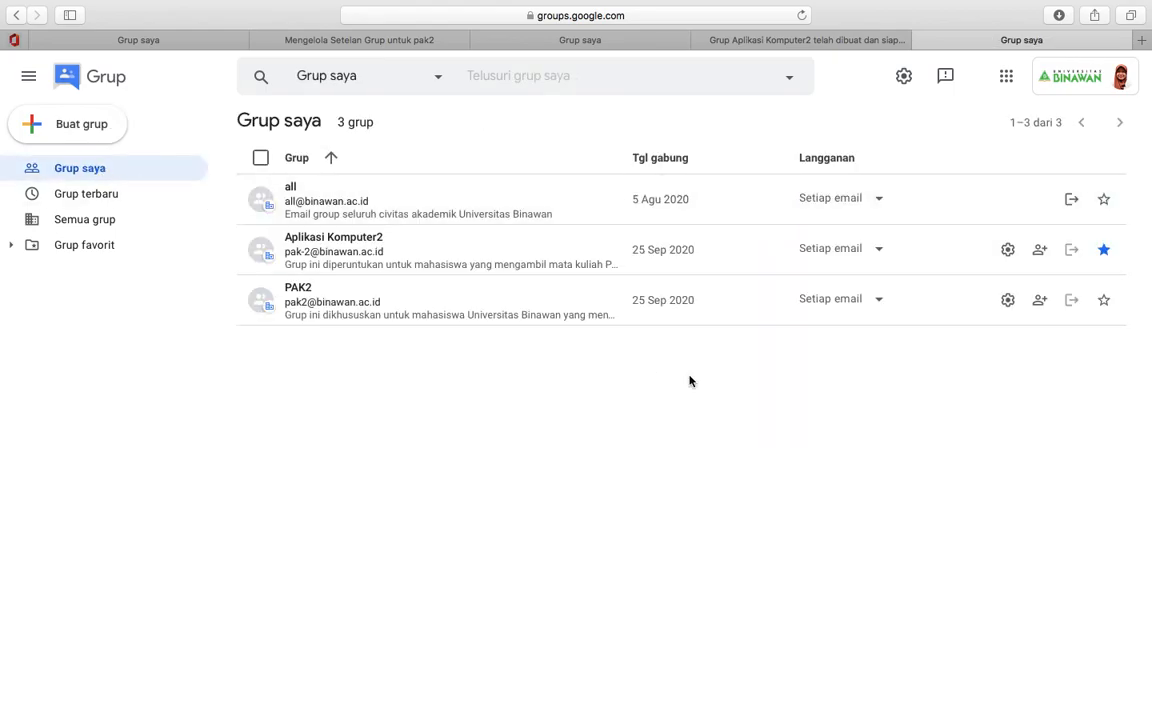